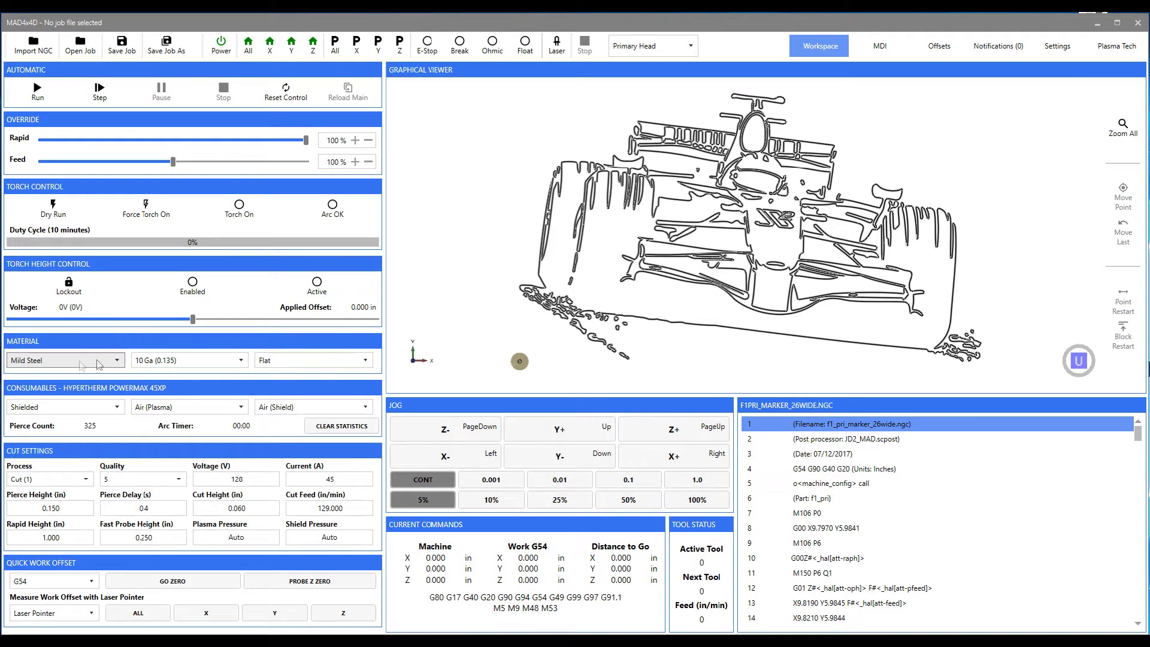
# Step: Try the Incompatible consumables entry, then switch consumables back to Shielded
pyautogui.click(119, 408)
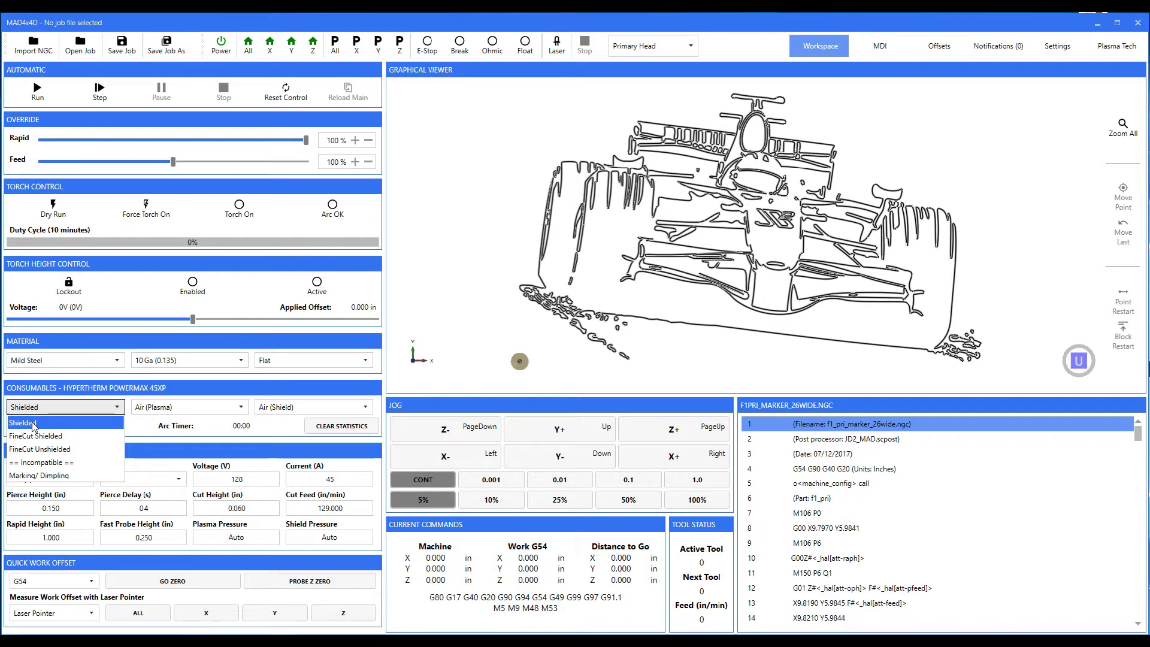
pyautogui.click(60, 463)
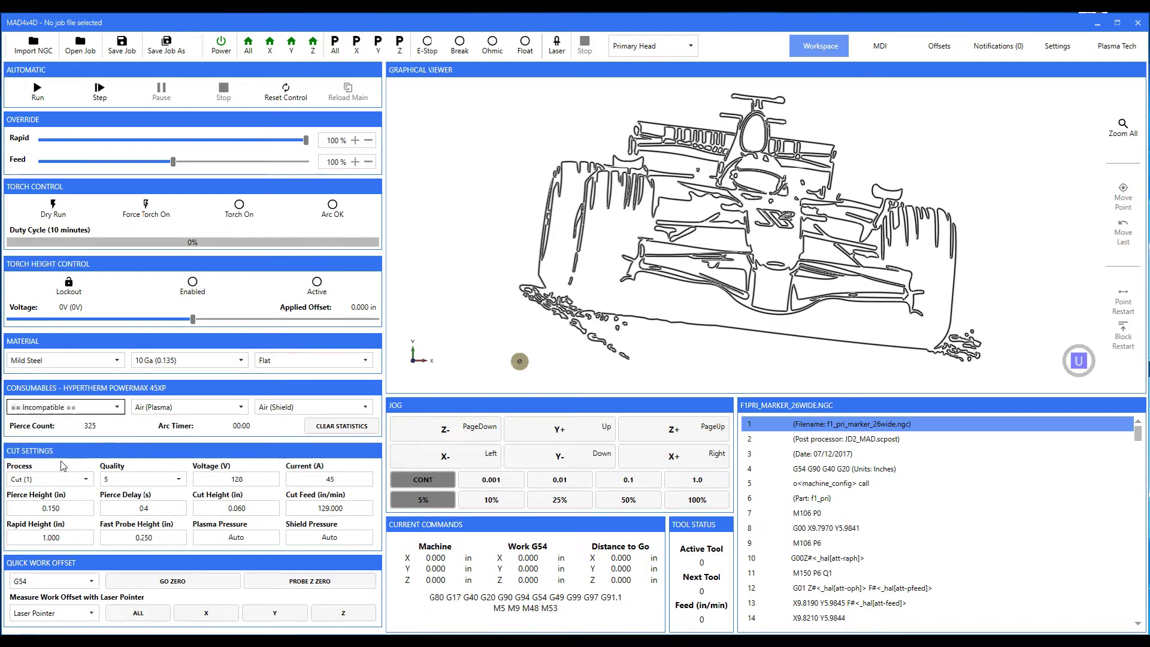
pyautogui.click(60, 407)
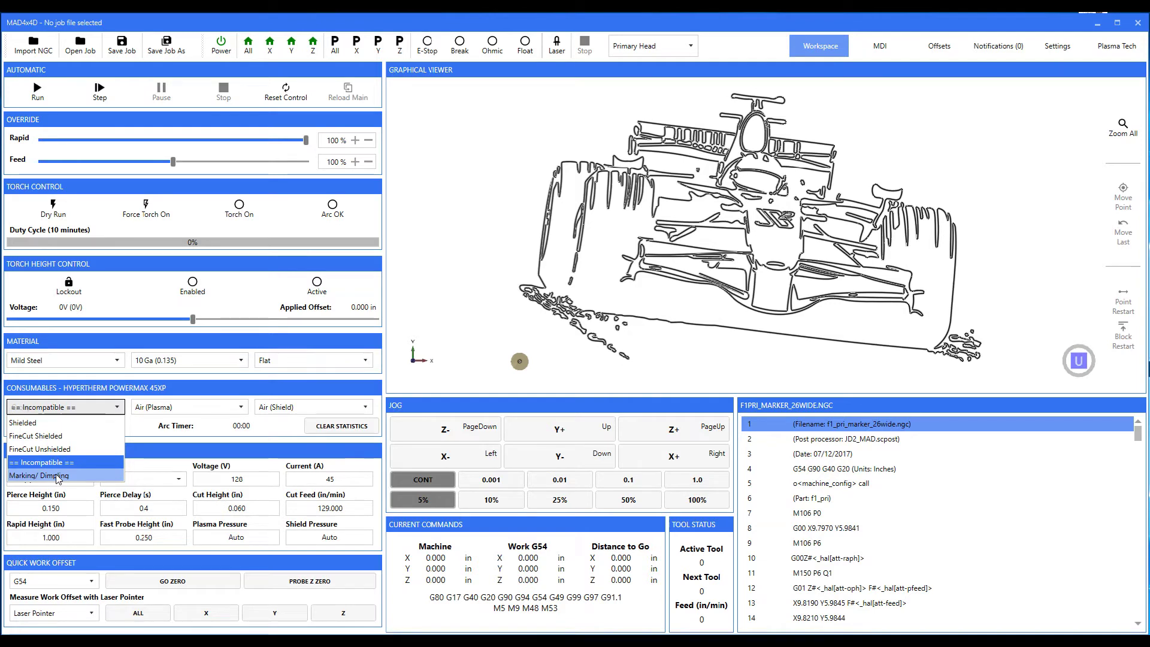
pyautogui.click(36, 424)
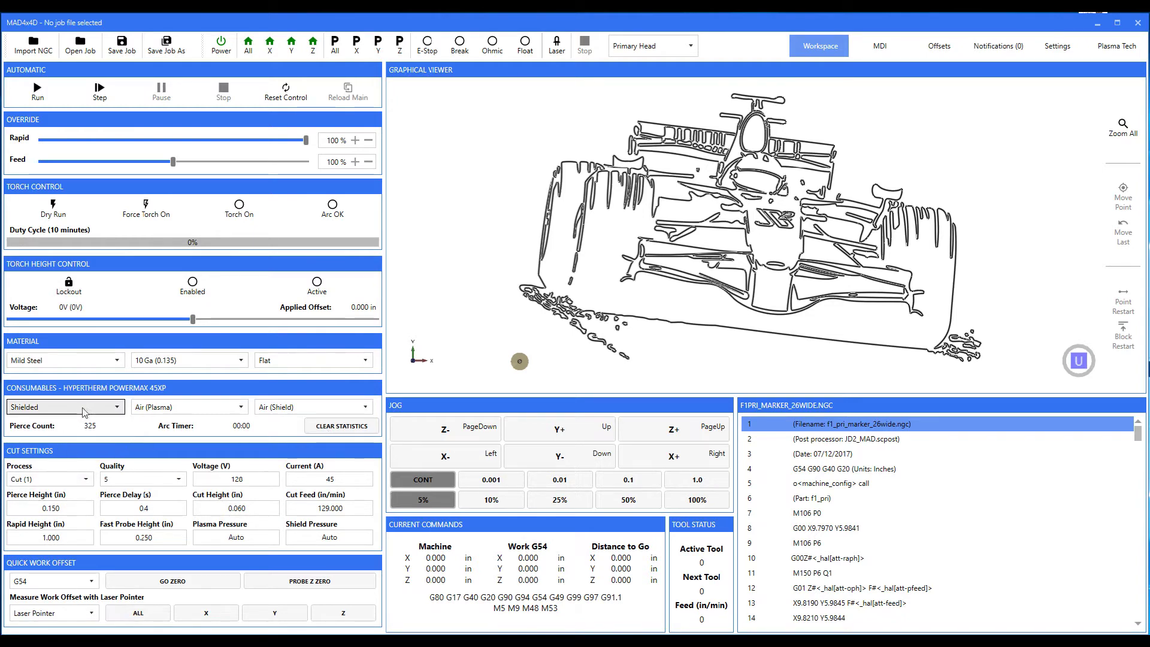
# Step: Keep Cut (1) as the process and choose quality level 1 for a 181 in/min feed
pyautogui.click(60, 480)
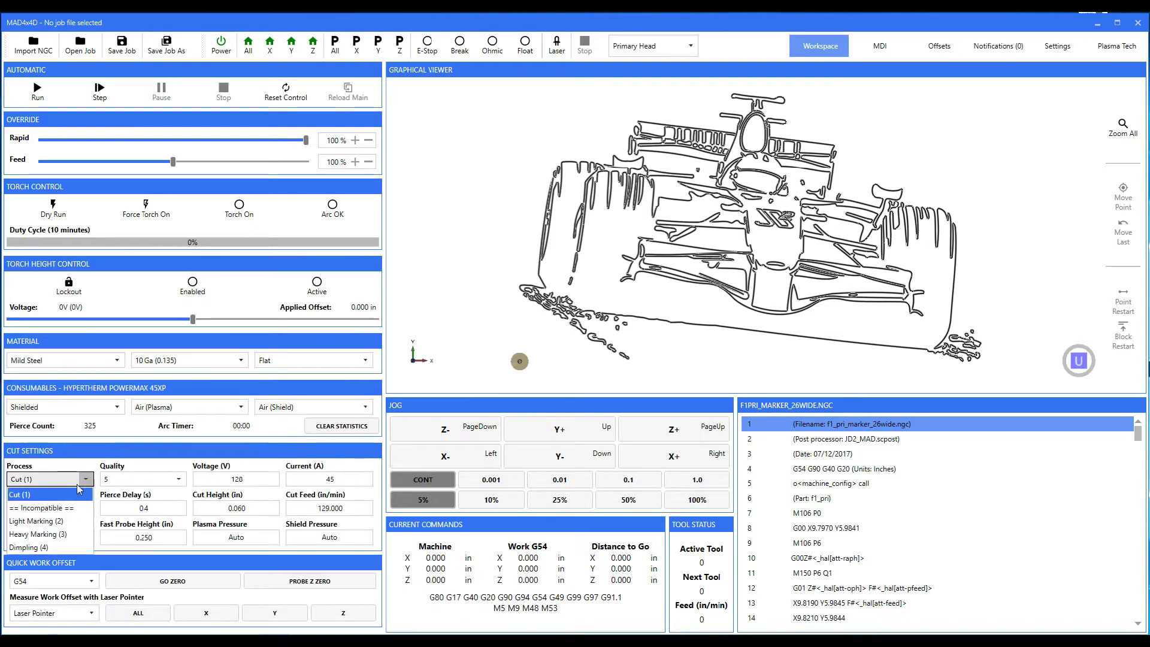
pyautogui.click(62, 494)
pyautogui.click(141, 480)
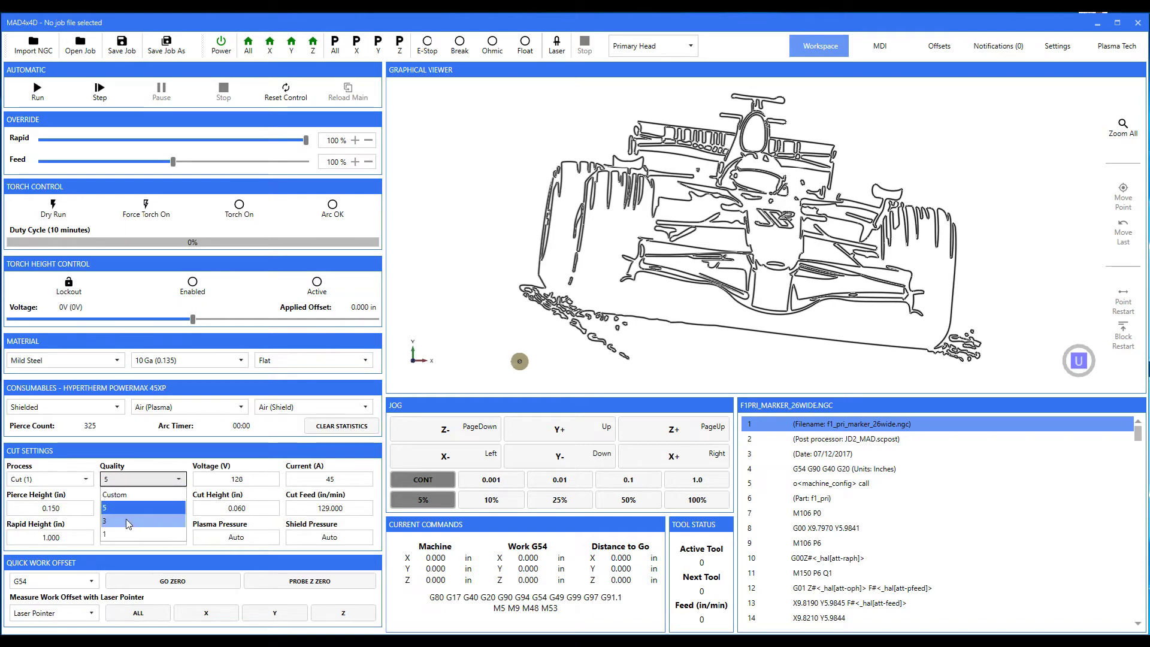
pyautogui.click(116, 532)
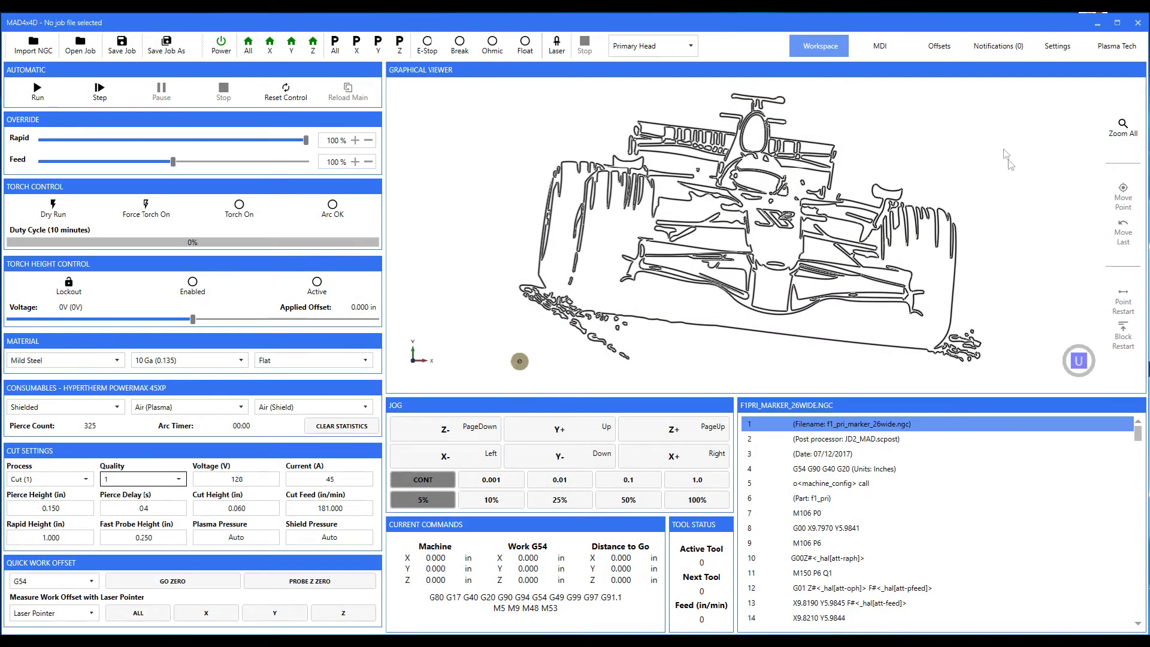
# Step: Open Plasma Tech's Consumable Groups and view the parts assigned to Shielded
pyautogui.click(1115, 48)
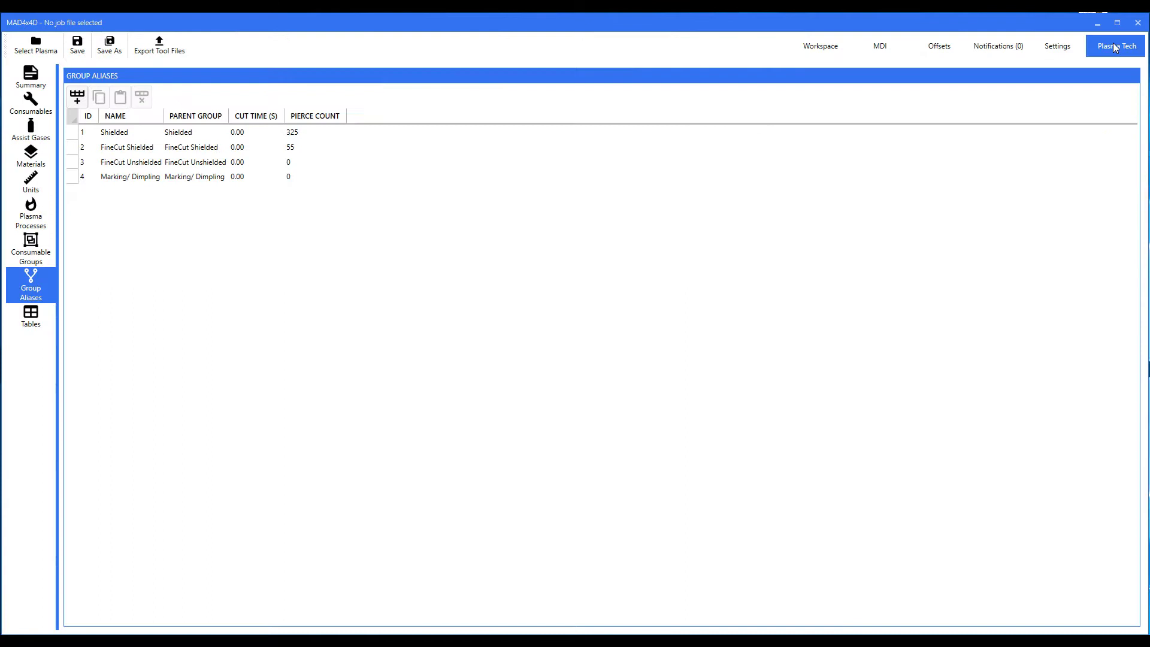
pyautogui.click(42, 254)
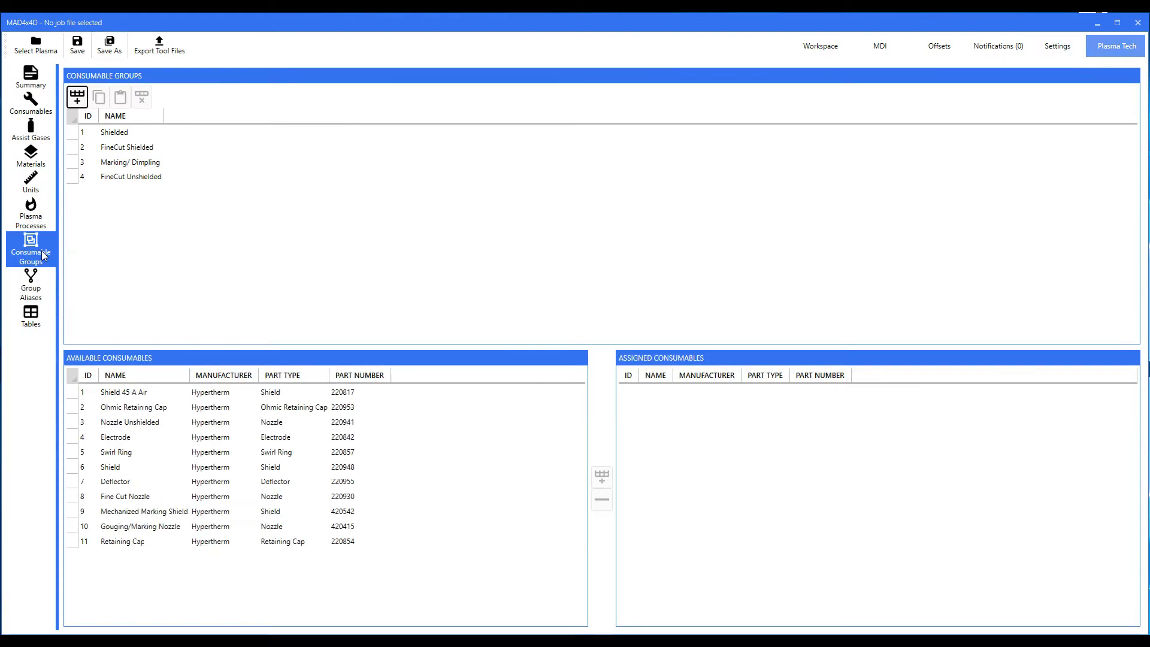
pyautogui.click(117, 136)
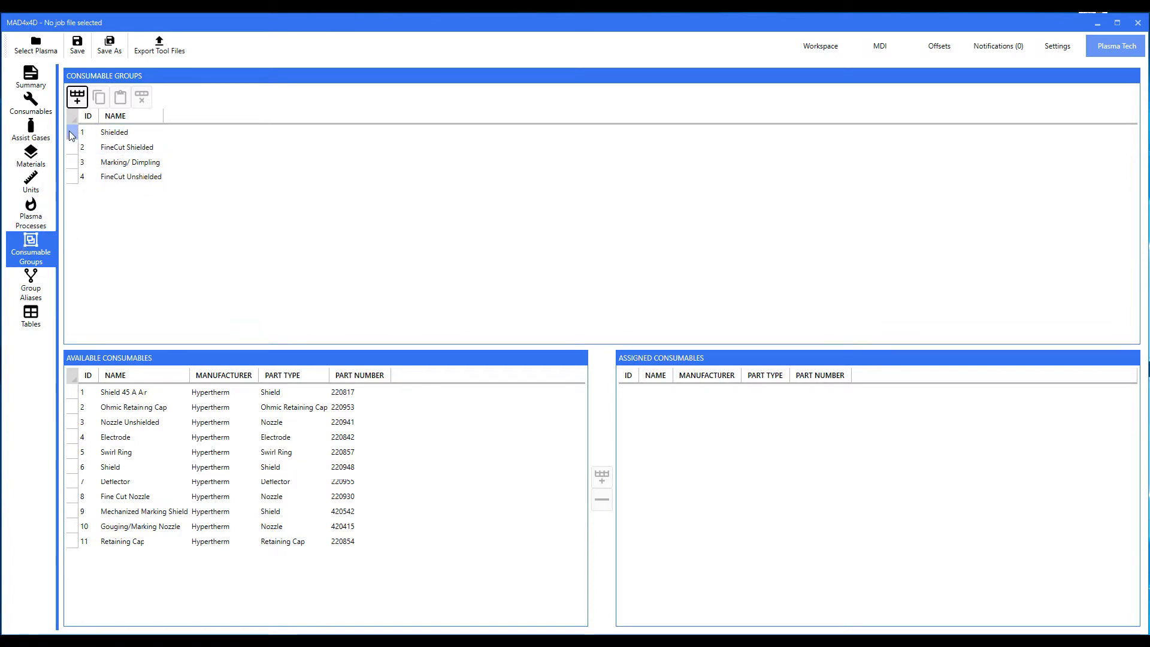
pyautogui.click(120, 133)
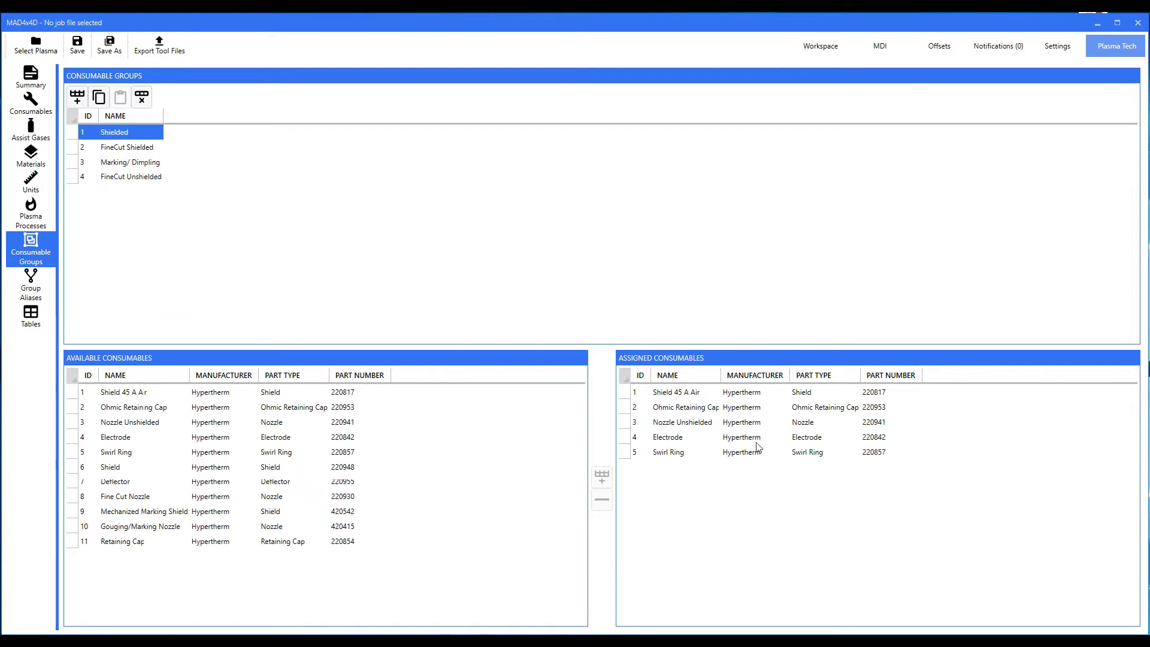
# Step: Review FineCut Shielded, Marking/ Dimpling and FineCut Unshielded parts, then open Group Aliases
pyautogui.click(73, 147)
pyautogui.click(73, 162)
pyautogui.click(73, 176)
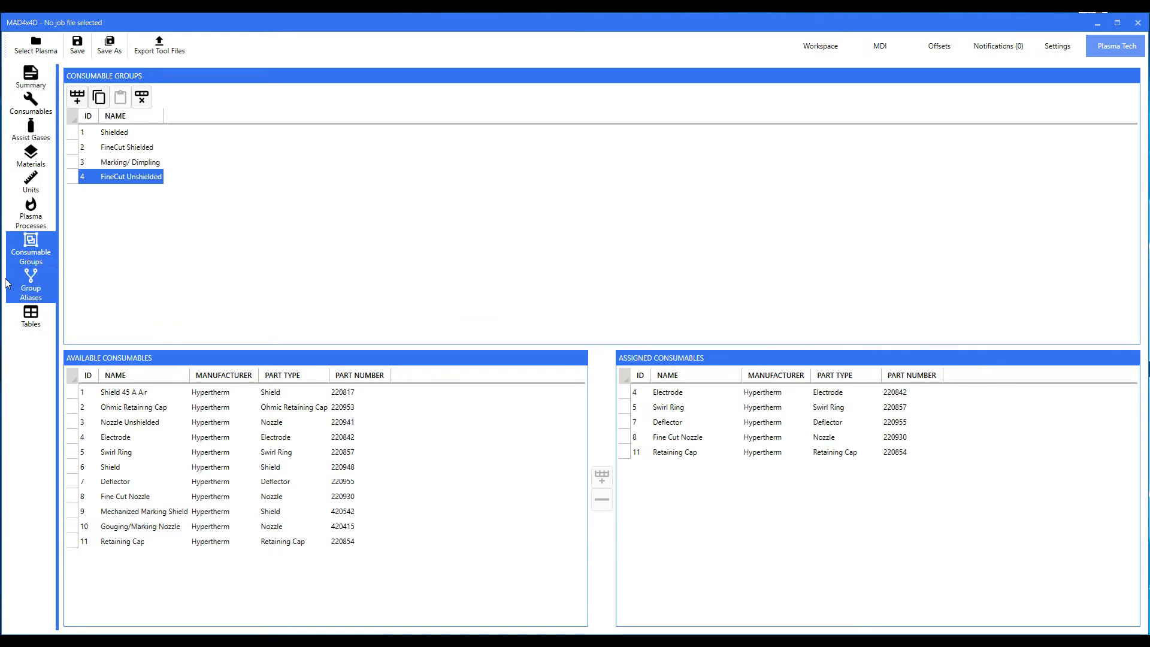
pyautogui.click(28, 284)
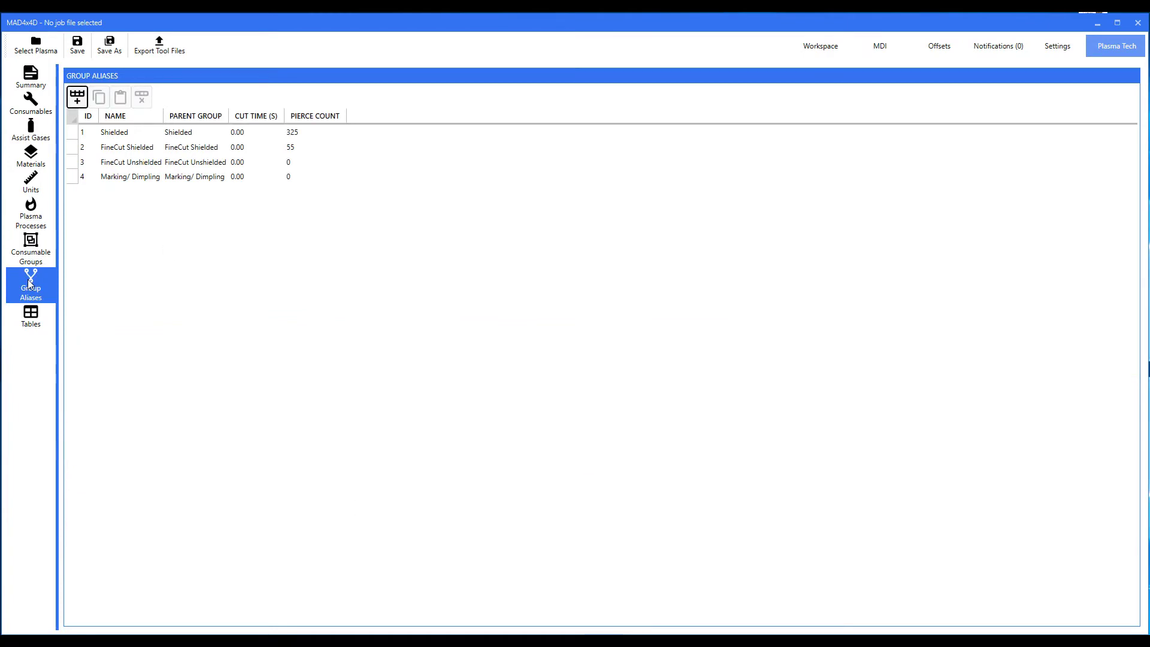
# Step: Revisit Workspace, return to Plasma Tech, and inspect Shielded's alias name, cut time and 325 pierces
pyautogui.click(824, 47)
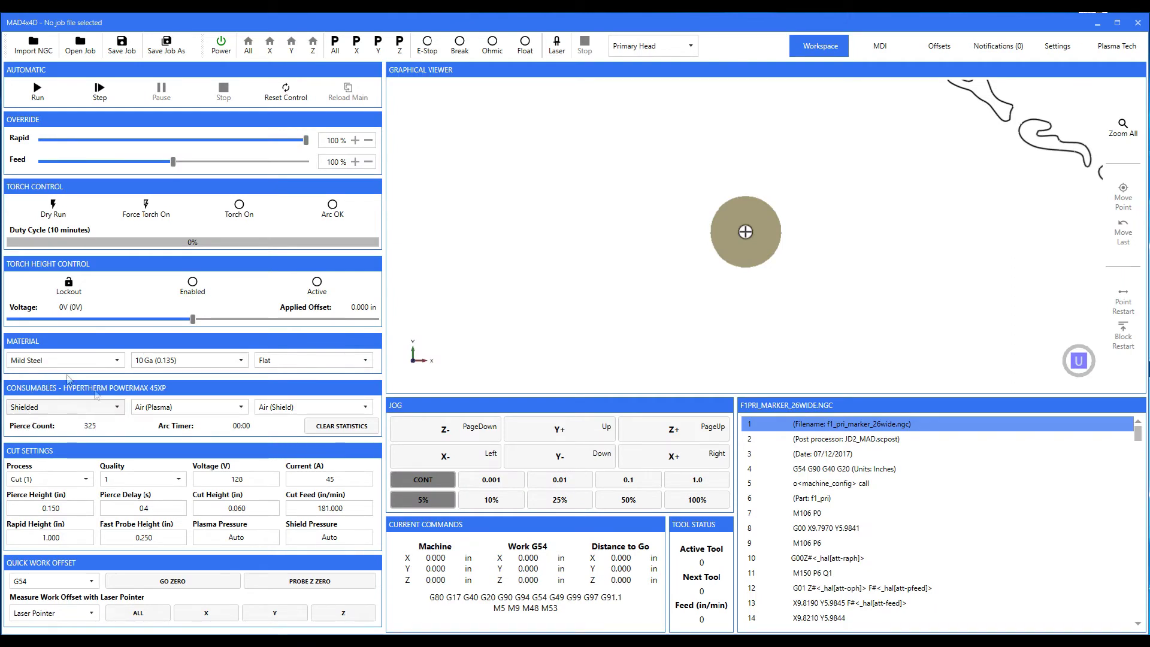
pyautogui.click(1118, 47)
pyautogui.click(134, 177)
pyautogui.click(115, 133)
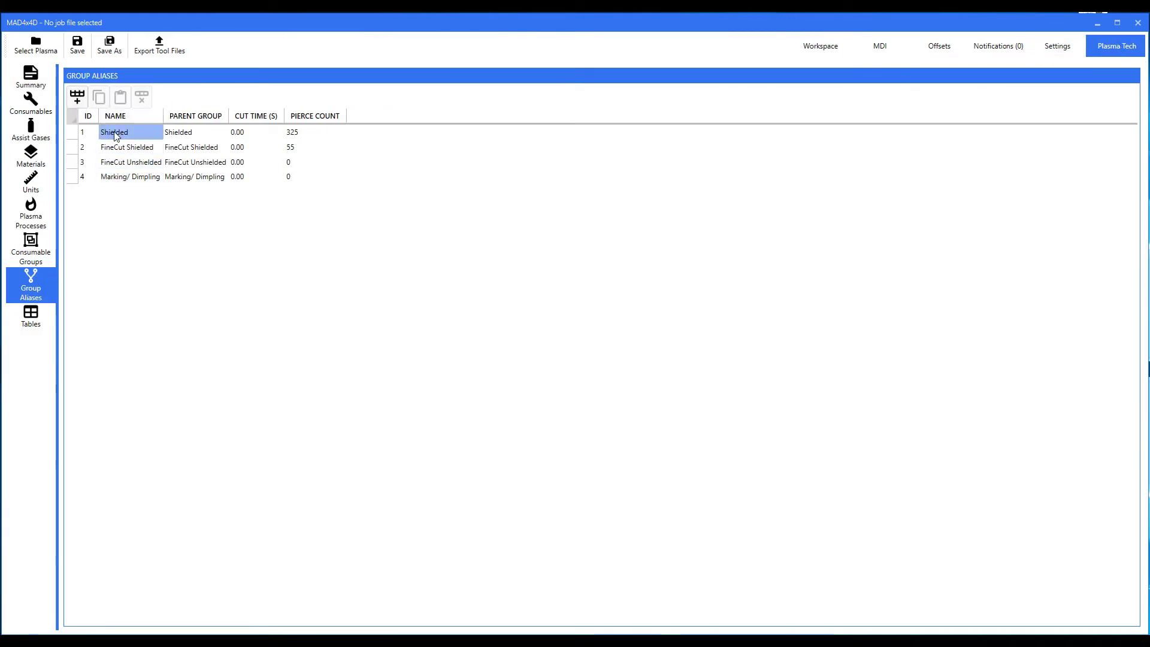
pyautogui.click(256, 133)
pyautogui.click(298, 133)
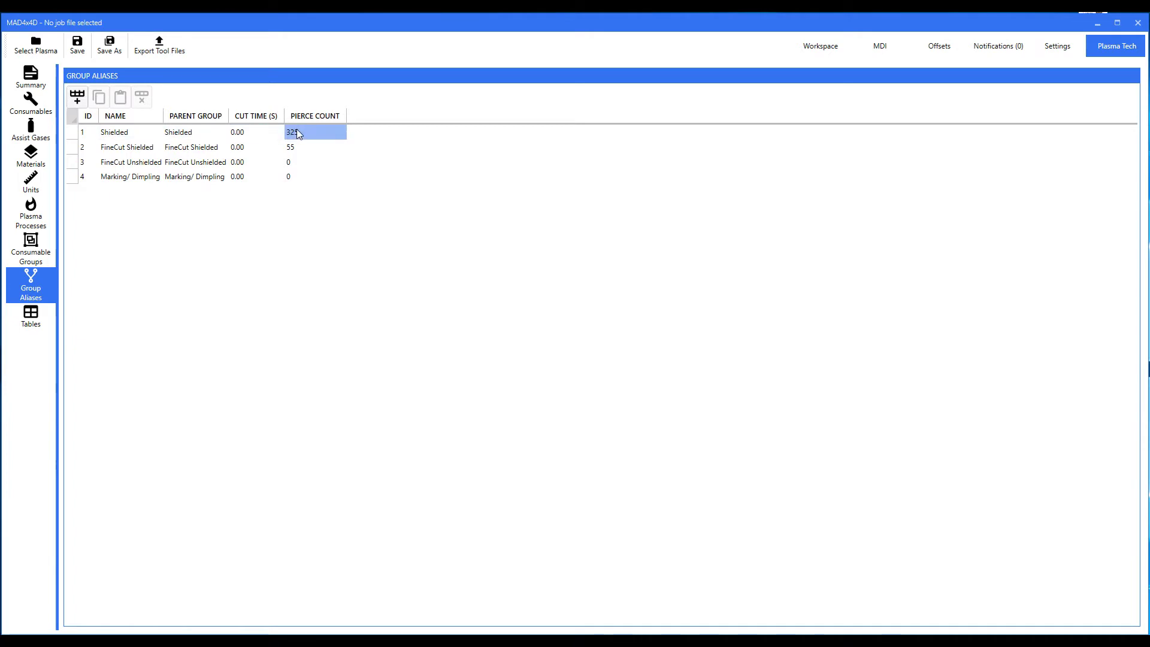
# Step: Inspect the Marking/ Dimpling alias's pierce count and name, then go to Consumable Groups
pyautogui.click(294, 178)
pyautogui.click(129, 178)
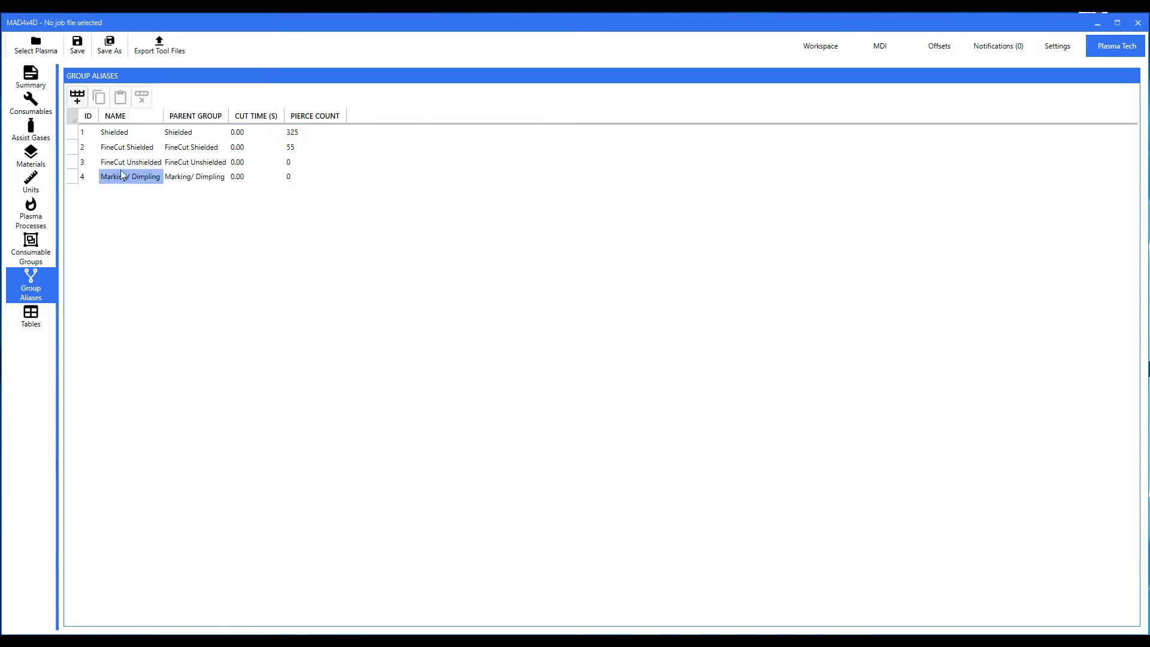
pyautogui.click(120, 135)
pyautogui.click(107, 223)
pyautogui.click(31, 254)
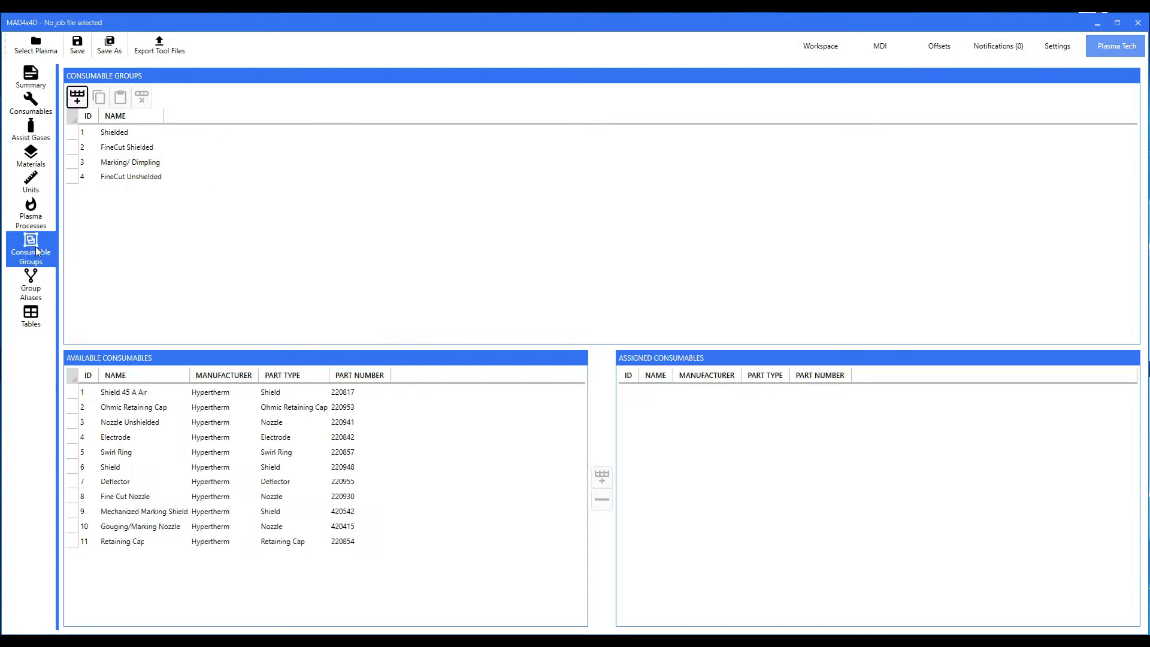
# Step: Toggle between Consumable Groups and Group Aliases, then widen the Name and Parent Group columns
pyautogui.click(36, 280)
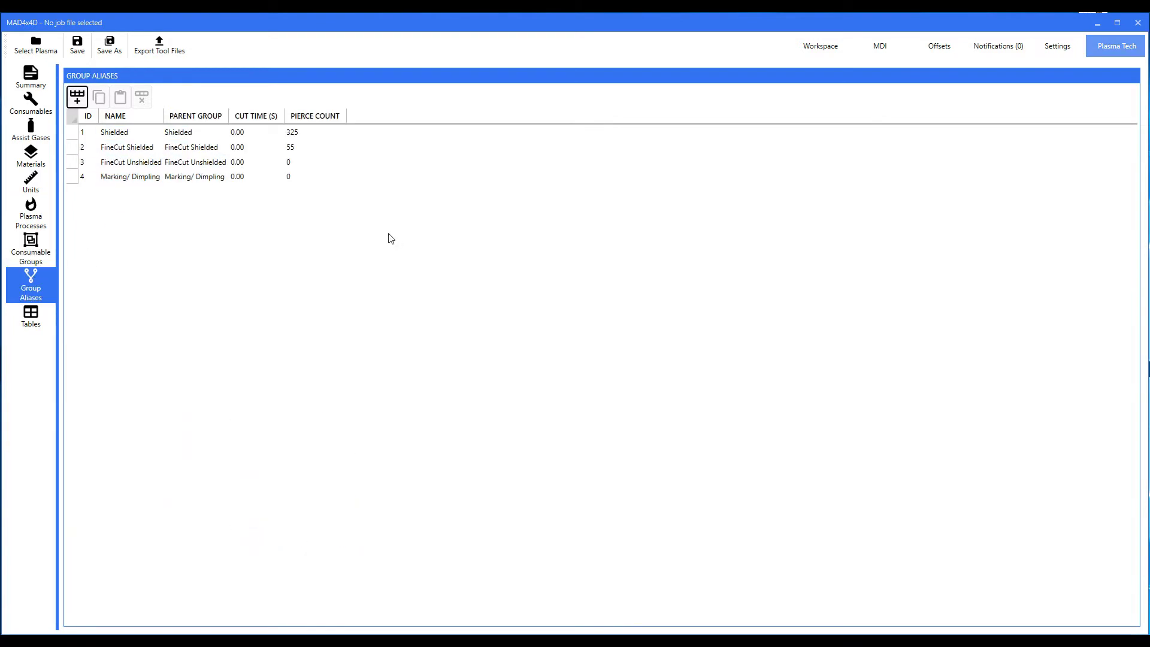
pyautogui.click(27, 250)
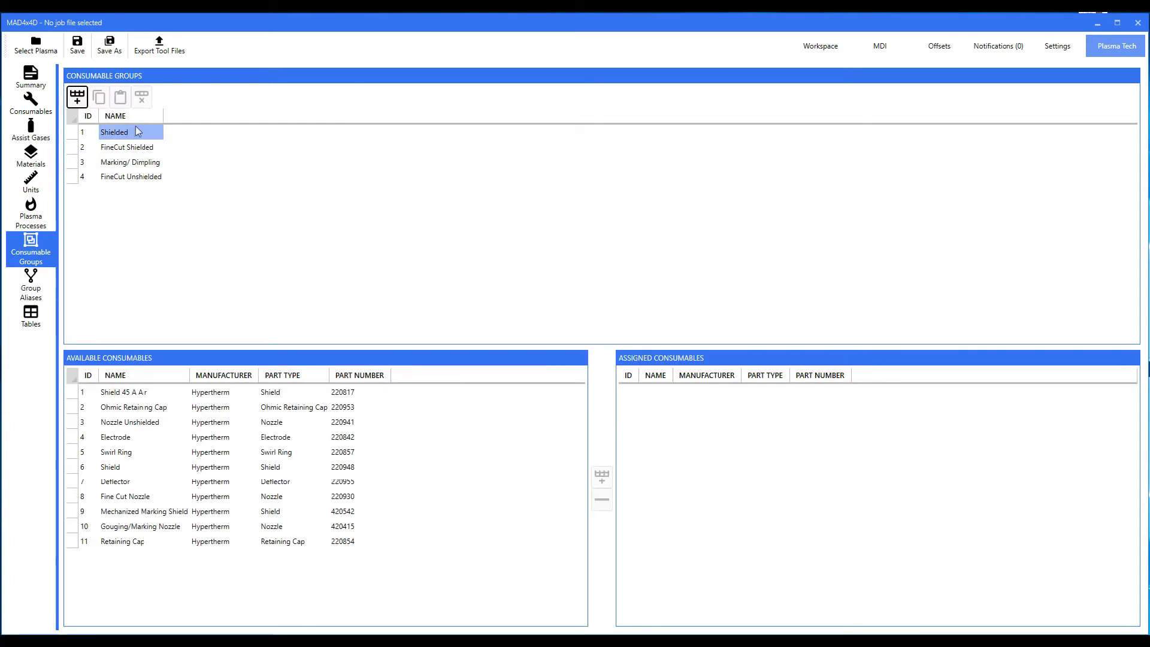
pyautogui.click(30, 281)
pyautogui.click(134, 149)
pyautogui.click(256, 191)
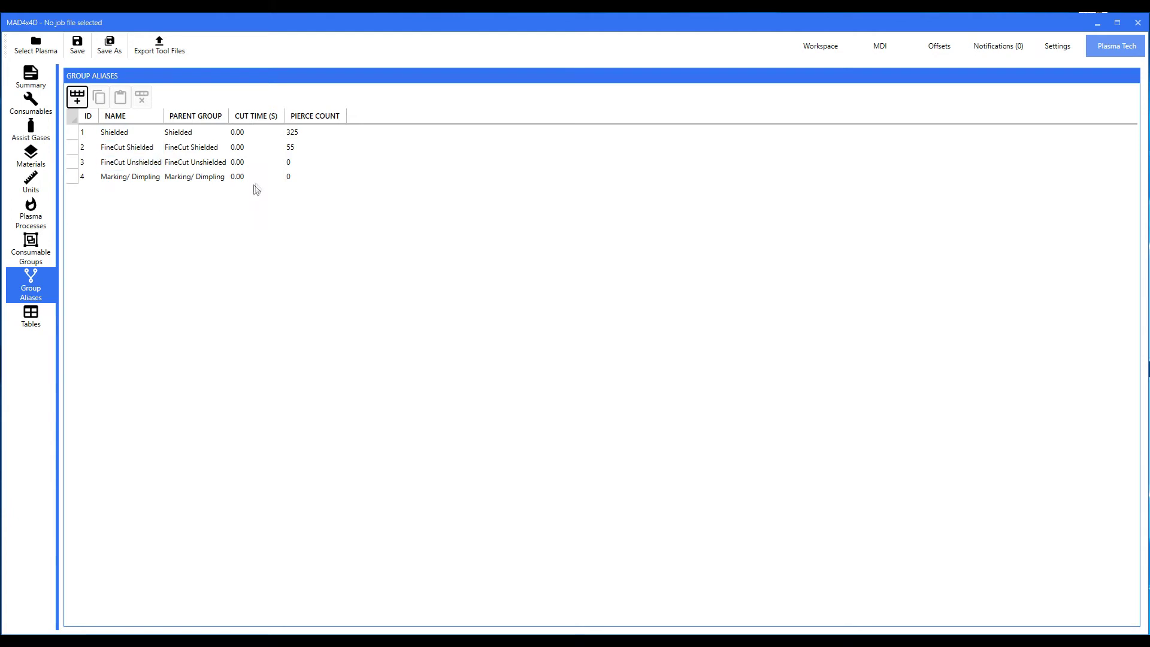
pyautogui.moveTo(195, 115); pyautogui.dragTo(267, 115)
pyautogui.click(252, 149)
pyautogui.click(244, 200)
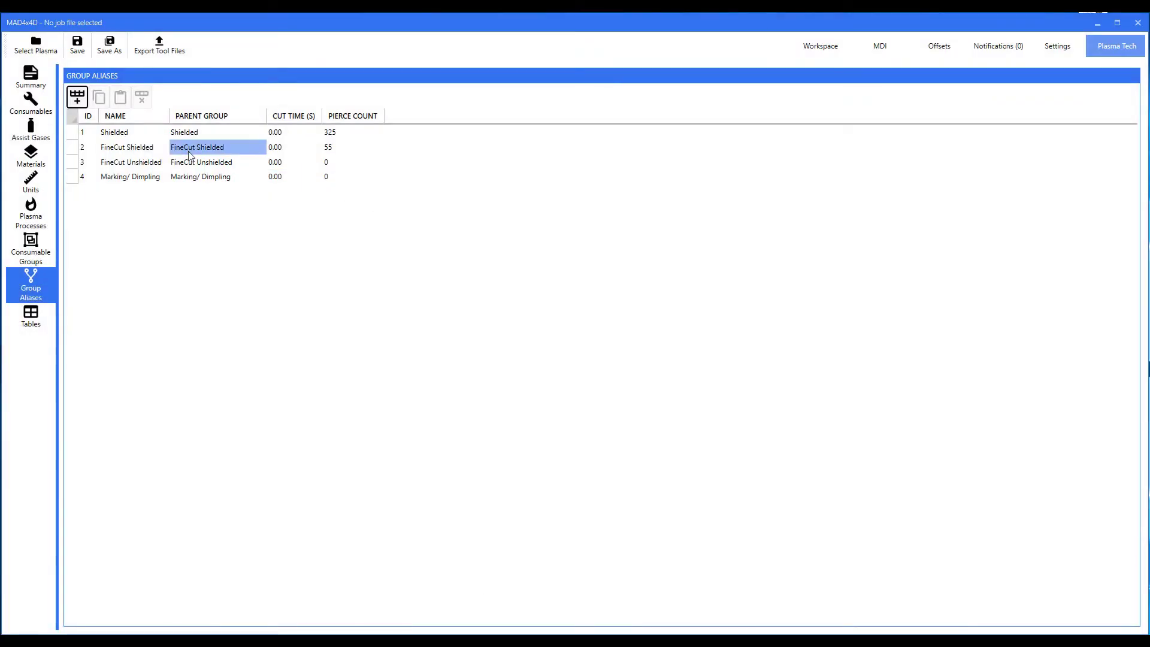
# Step: Copy the Shielded alias row (325 pierces) and paste it as Shielded (1)
pyautogui.click(71, 133)
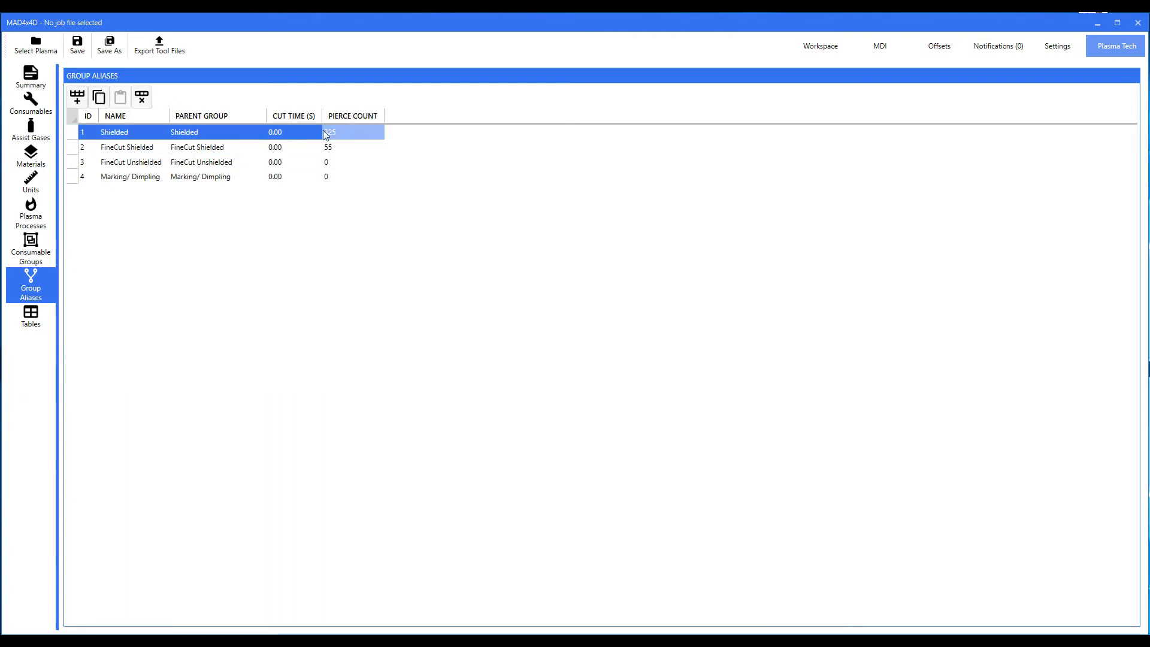
pyautogui.click(355, 130)
pyautogui.click(99, 97)
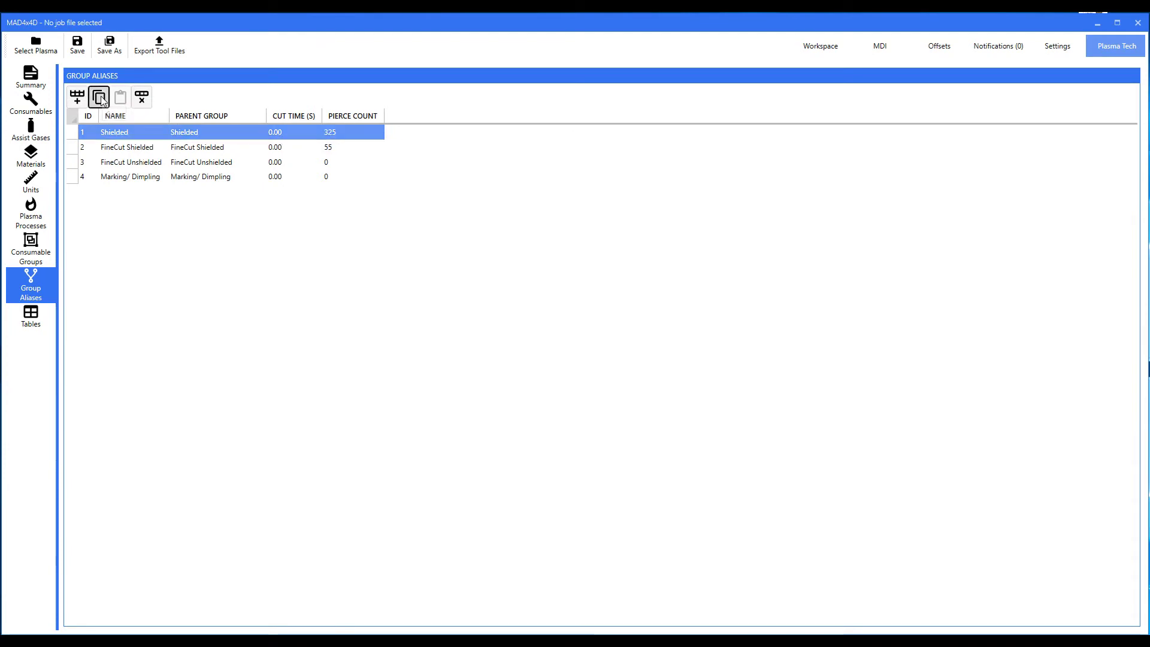
pyautogui.click(120, 98)
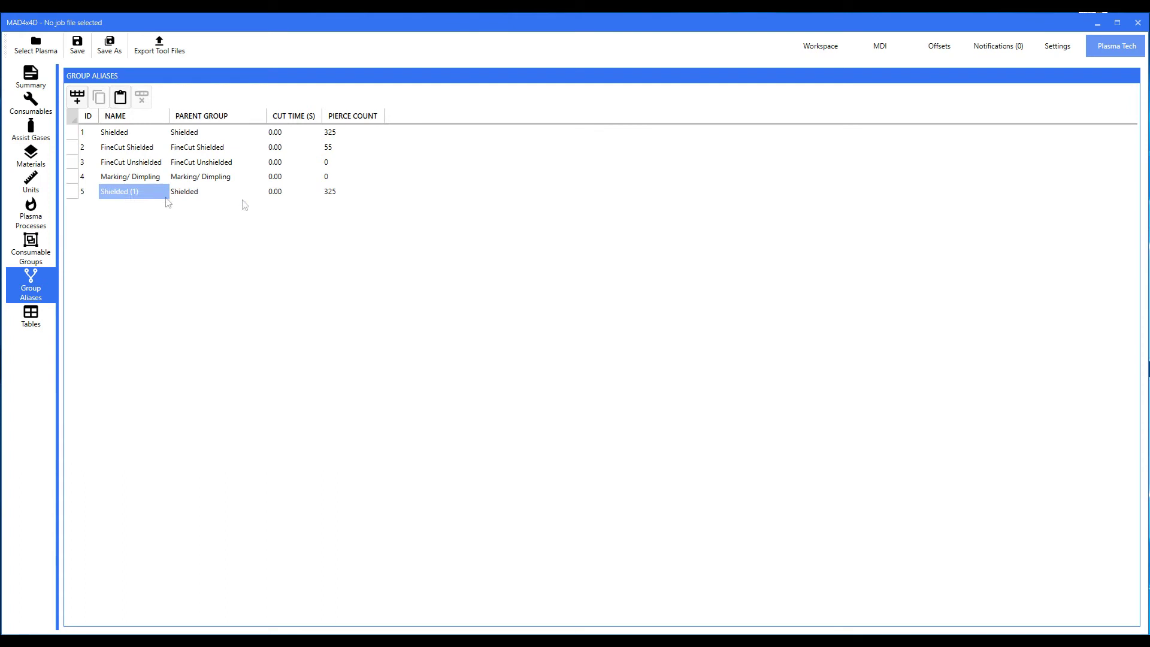
# Step: Set the Shielded (1) alias's pierce count to 0
pyautogui.click(338, 192)
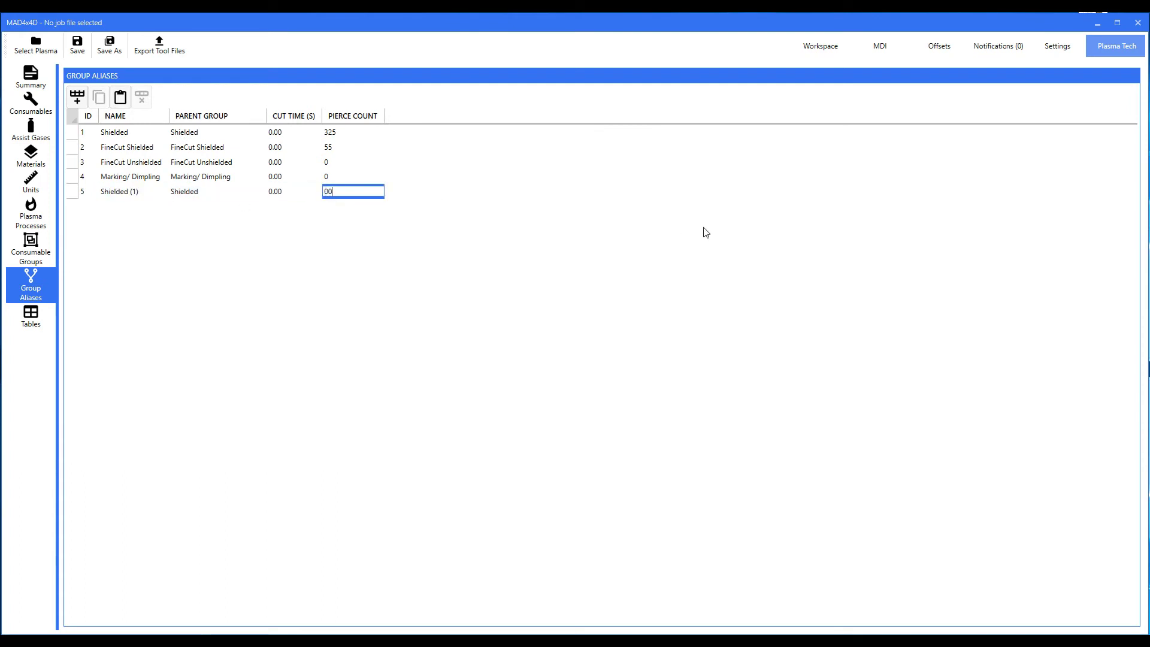
pyautogui.write('00')
pyautogui.press('Return')
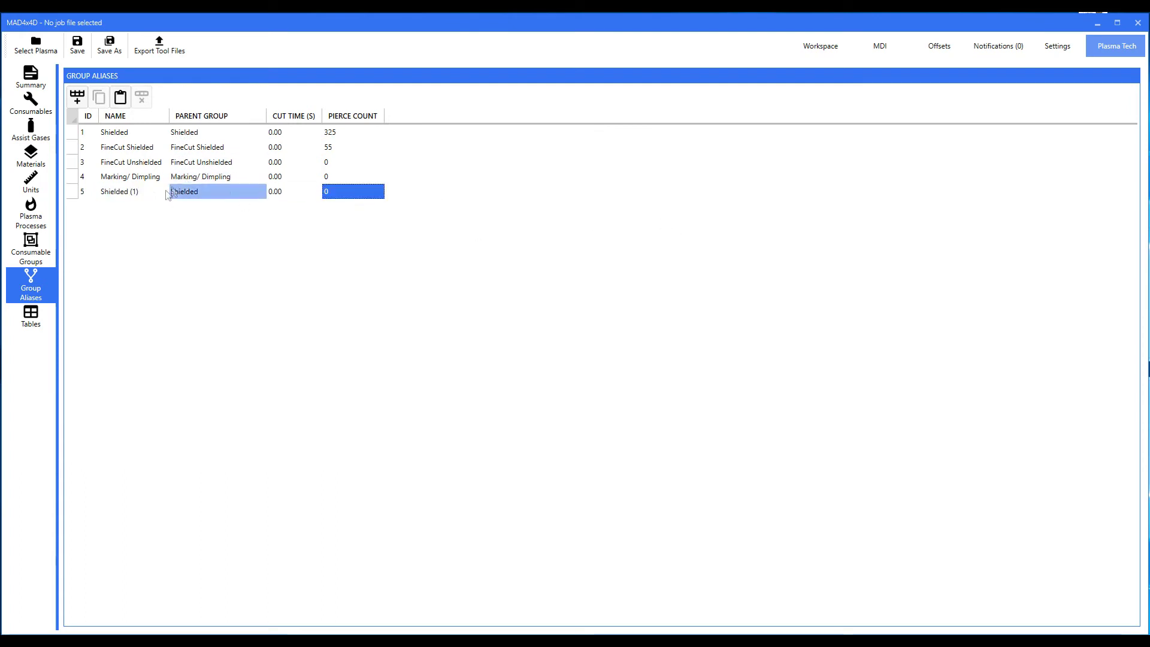
pyautogui.click(117, 191)
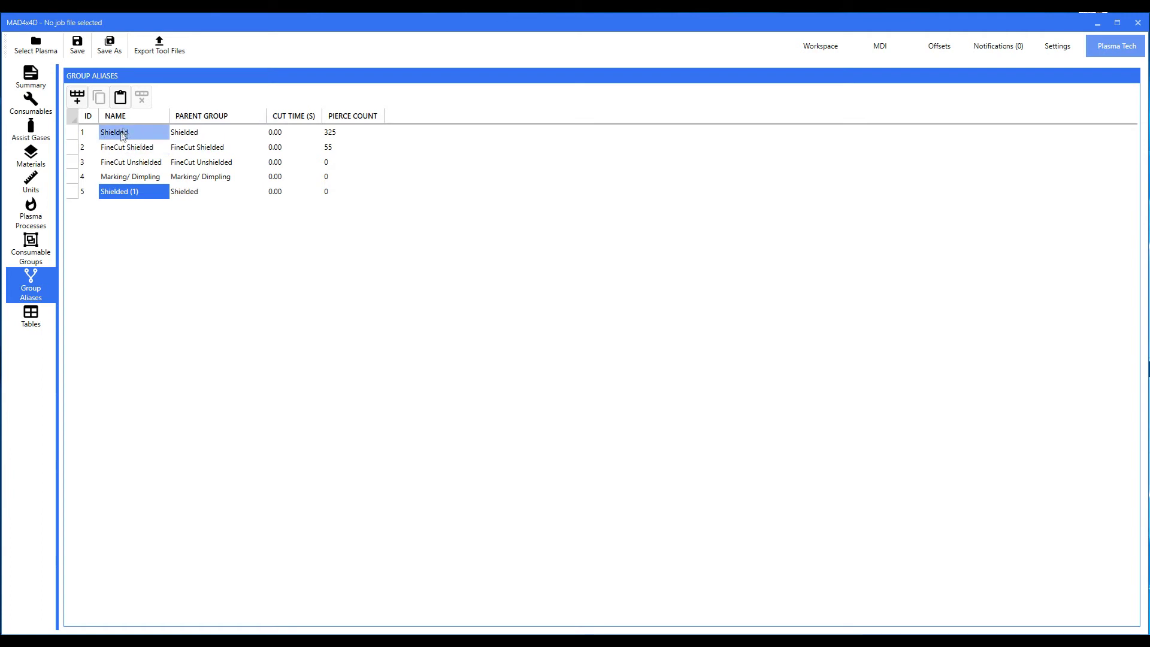
pyautogui.click(209, 133)
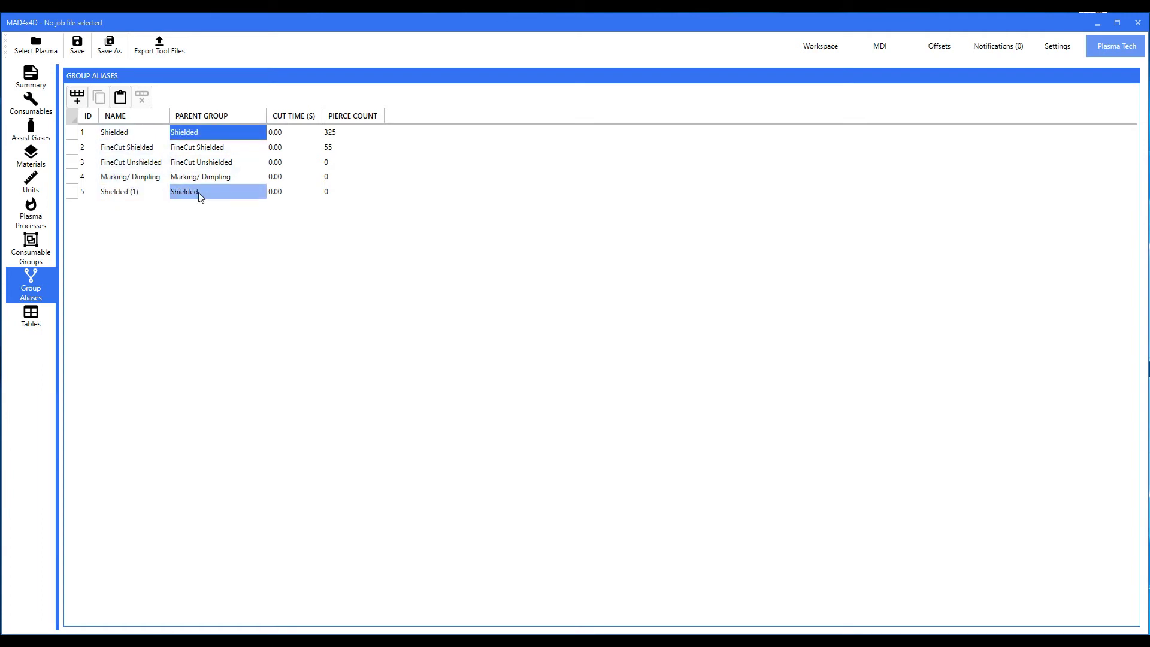
# Step: Check Consumable Groups, return to Group Aliases and add a new alias row
pyautogui.click(33, 250)
pyautogui.click(50, 284)
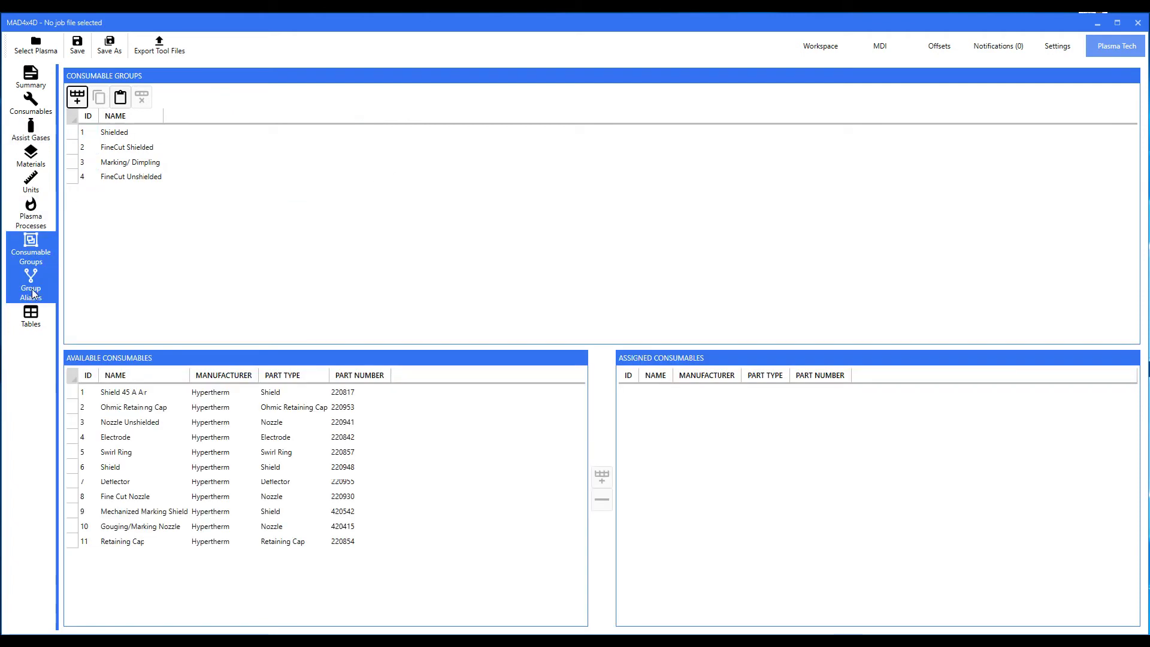
pyautogui.click(78, 97)
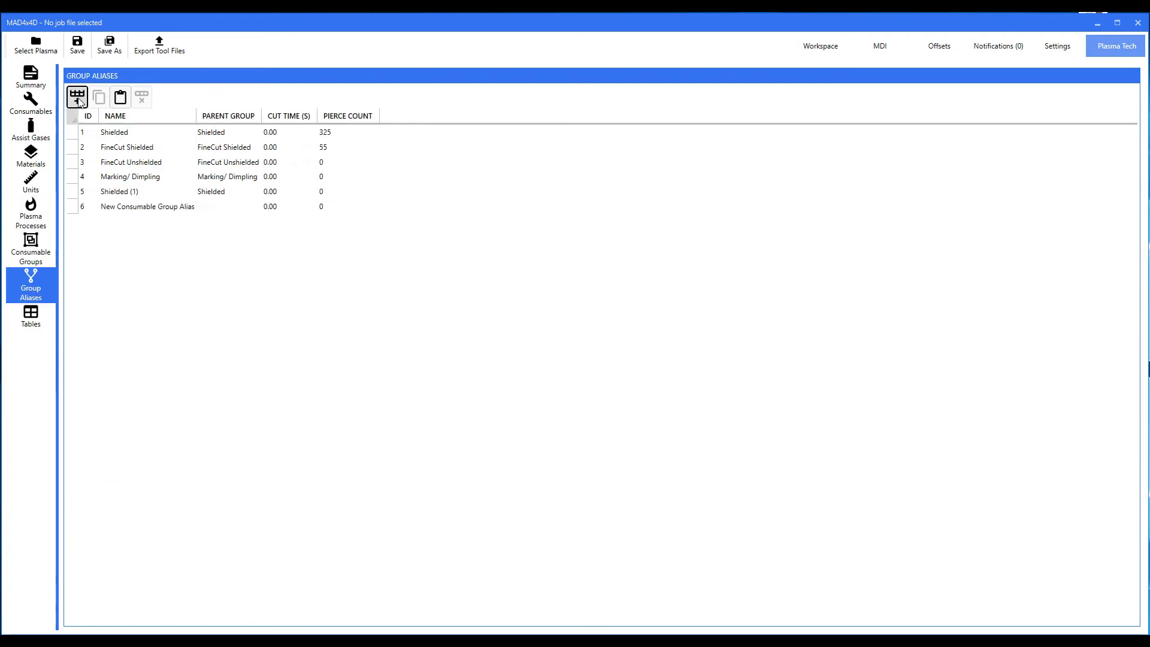
# Step: Replace the new alias's placeholder name with New Tip
pyautogui.click(159, 210)
pyautogui.click(157, 211)
pyautogui.doubleClick(129, 207)
pyautogui.hotkey('shift', 'End')
pyautogui.write('T')
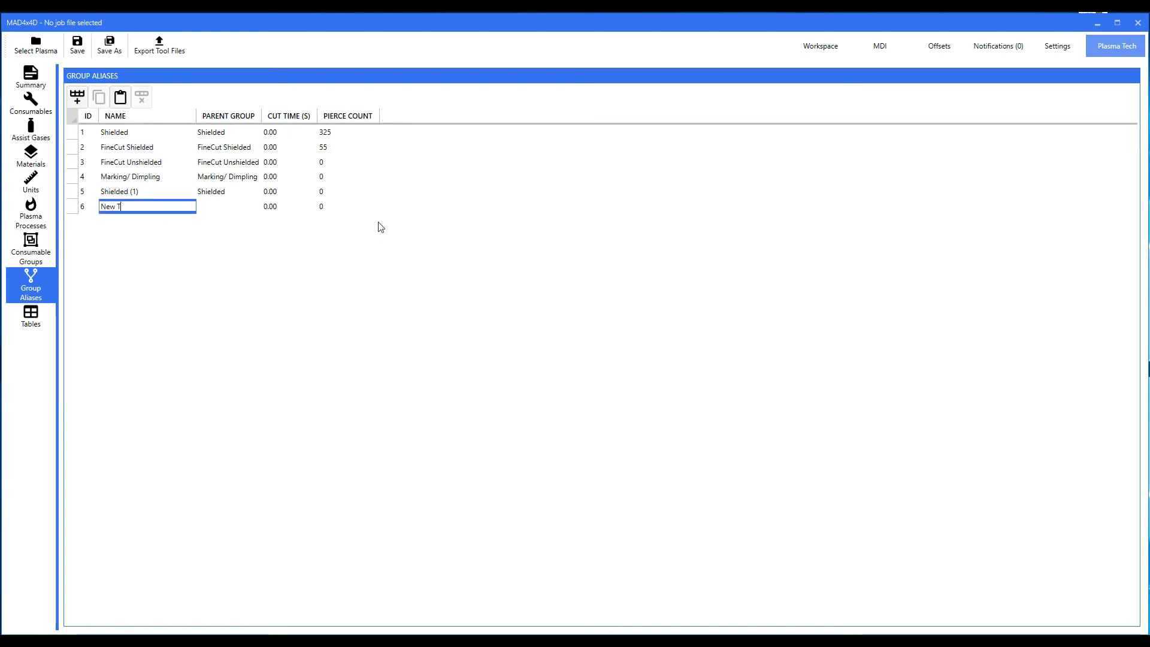
pyautogui.click(250, 208)
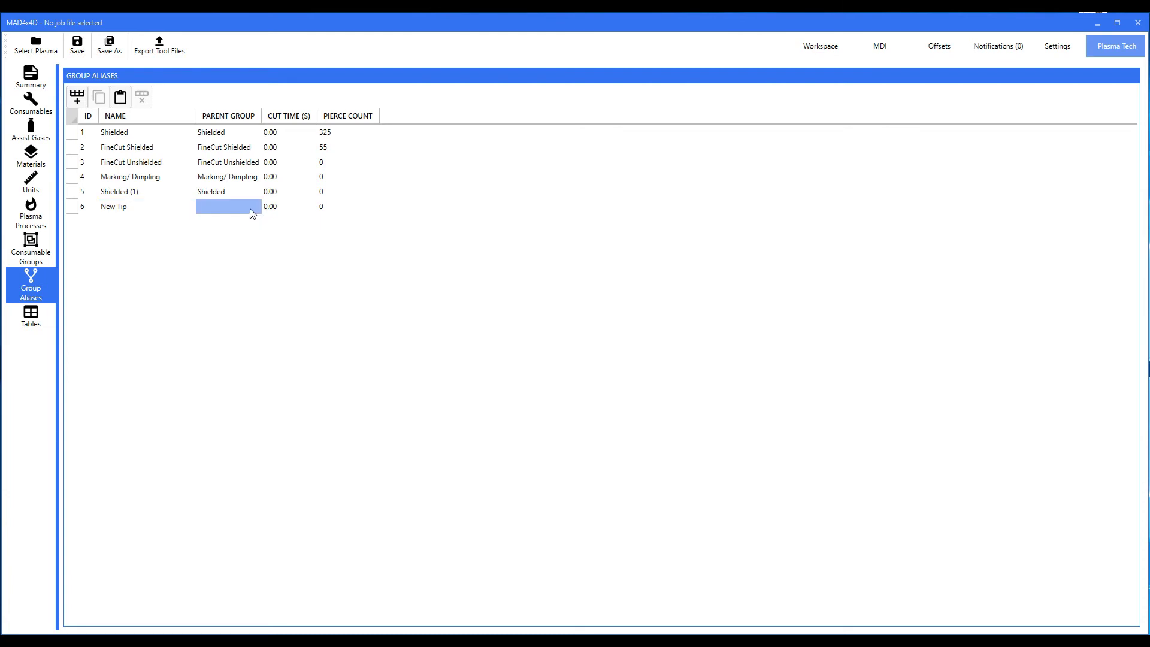
# Step: Choose Shielded as New Tip's parent group
pyautogui.click(258, 210)
pyautogui.click(257, 208)
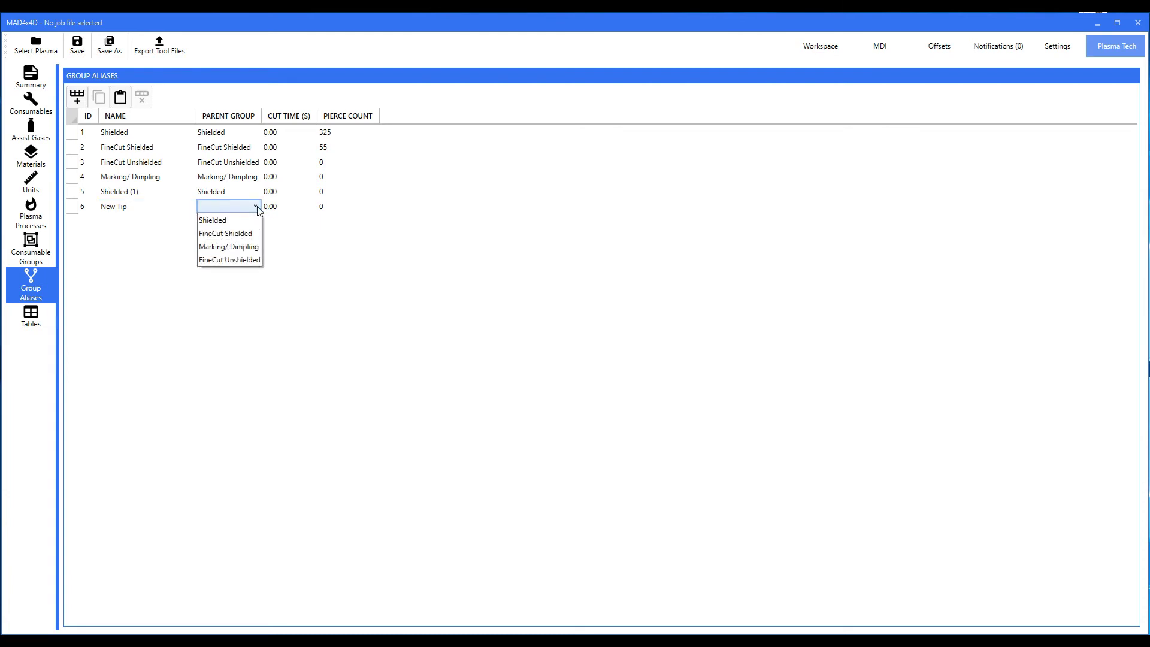
pyautogui.click(224, 221)
pyautogui.click(330, 209)
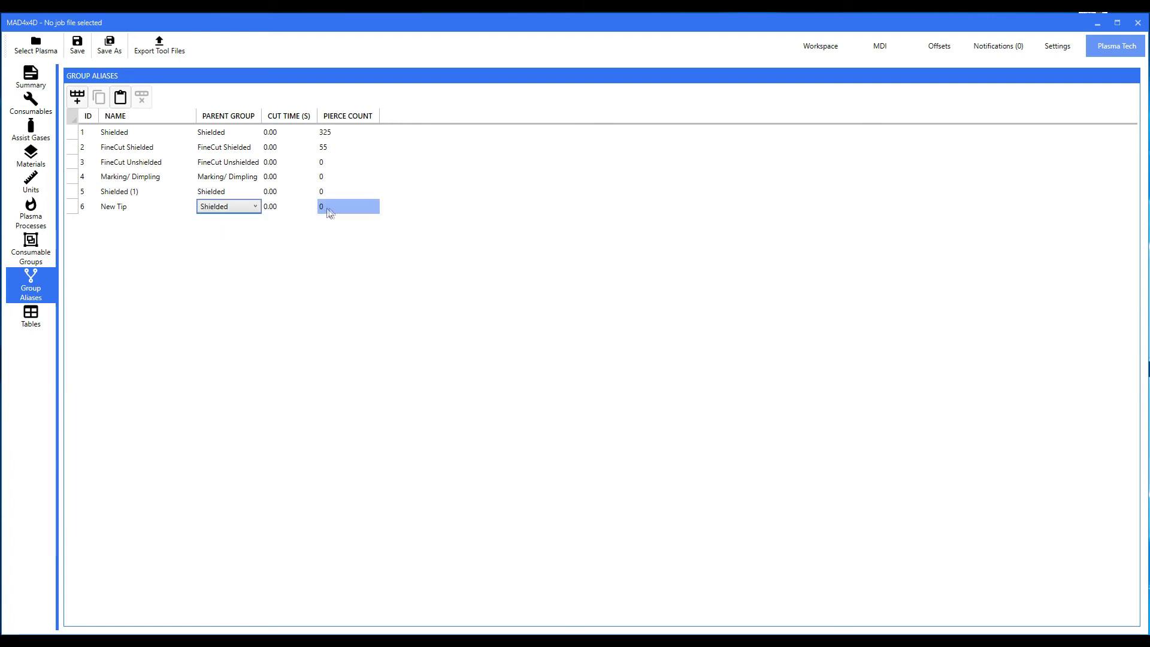
# Step: On the Workspace, try the Shielded (1) alias as the consumables choice
pyautogui.click(818, 52)
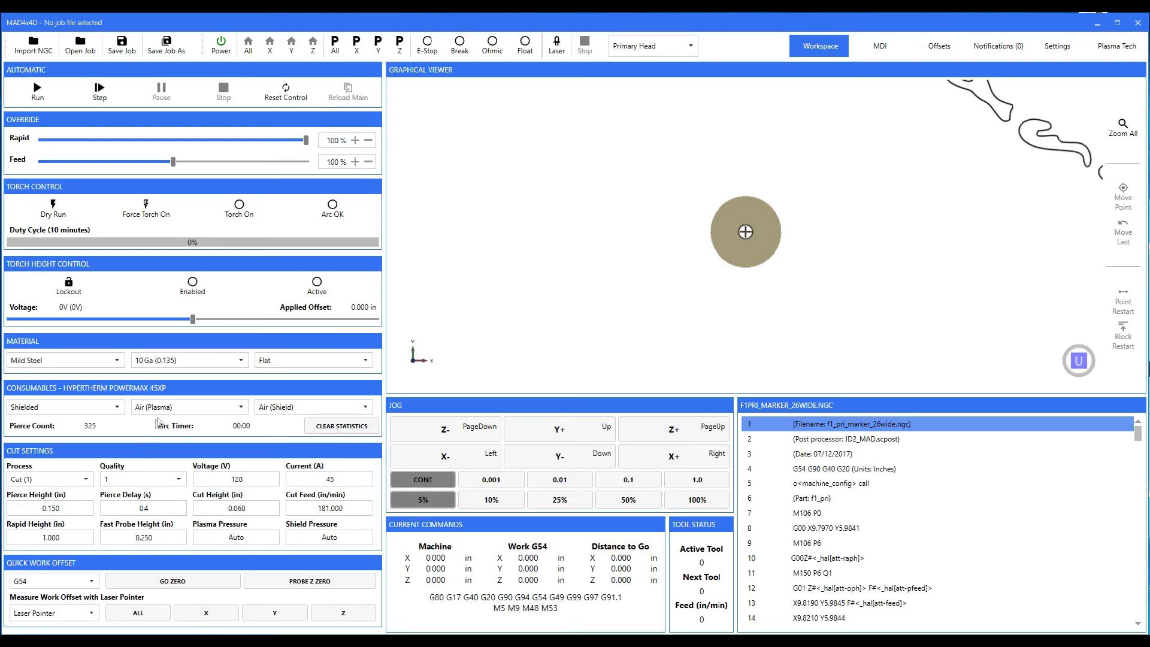
pyautogui.click(117, 409)
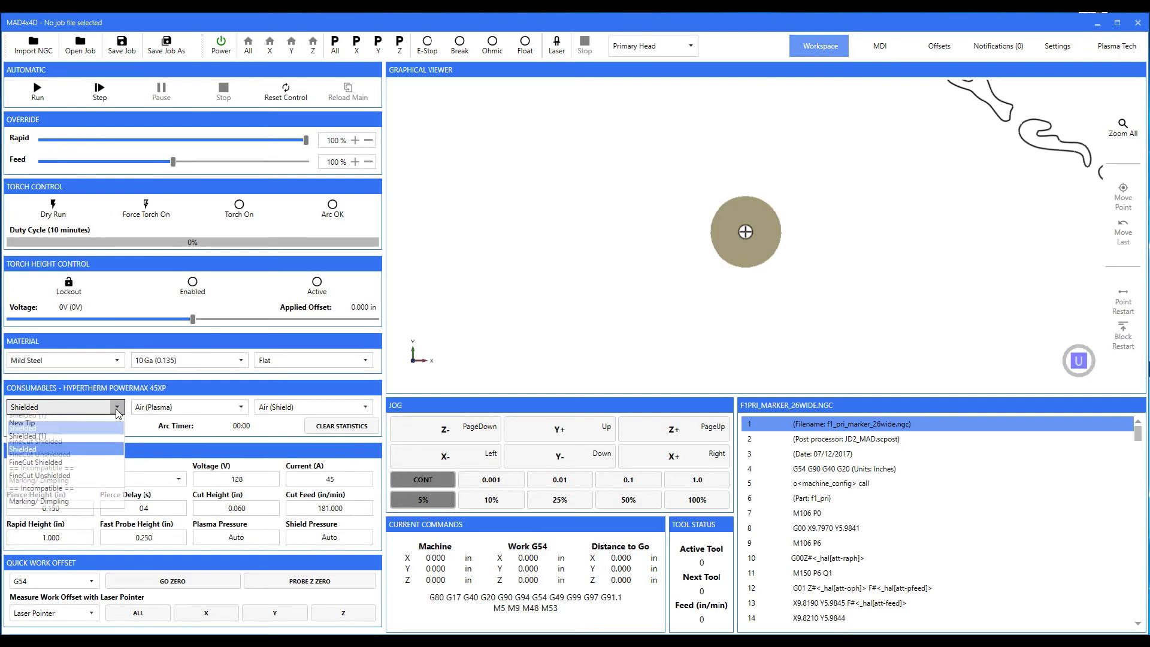
pyautogui.click(30, 437)
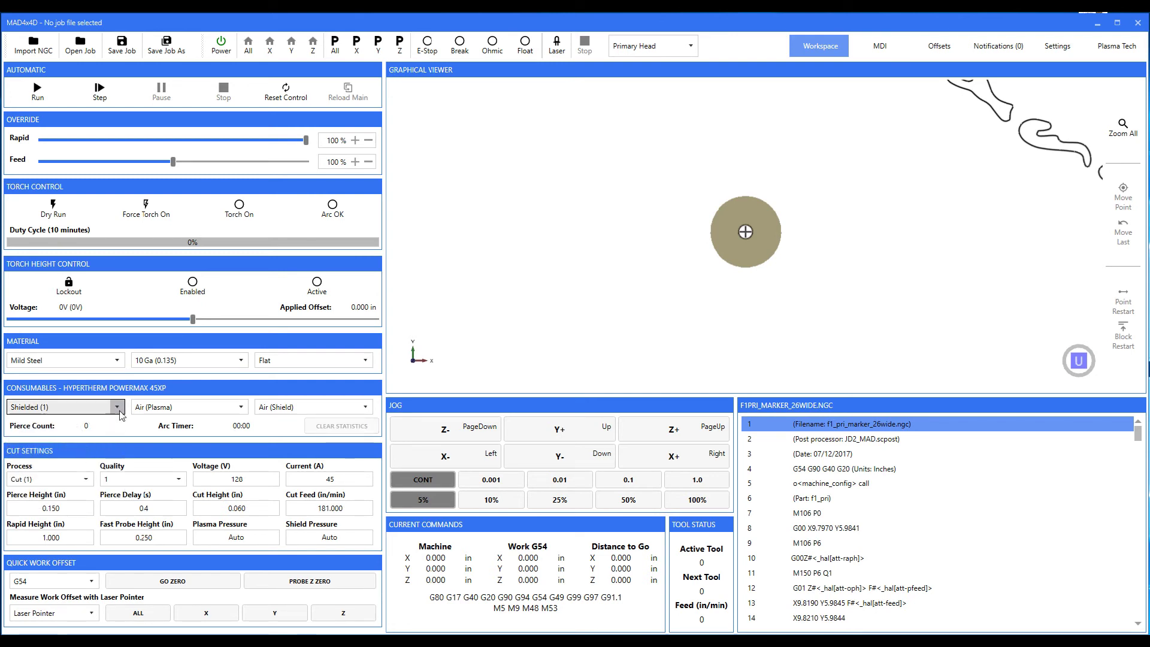
# Step: Set material to Aluminum at 0.100 thickness, then switch consumables from Shielded (1) to Shielded
pyautogui.click(118, 360)
pyautogui.click(60, 400)
pyautogui.click(241, 361)
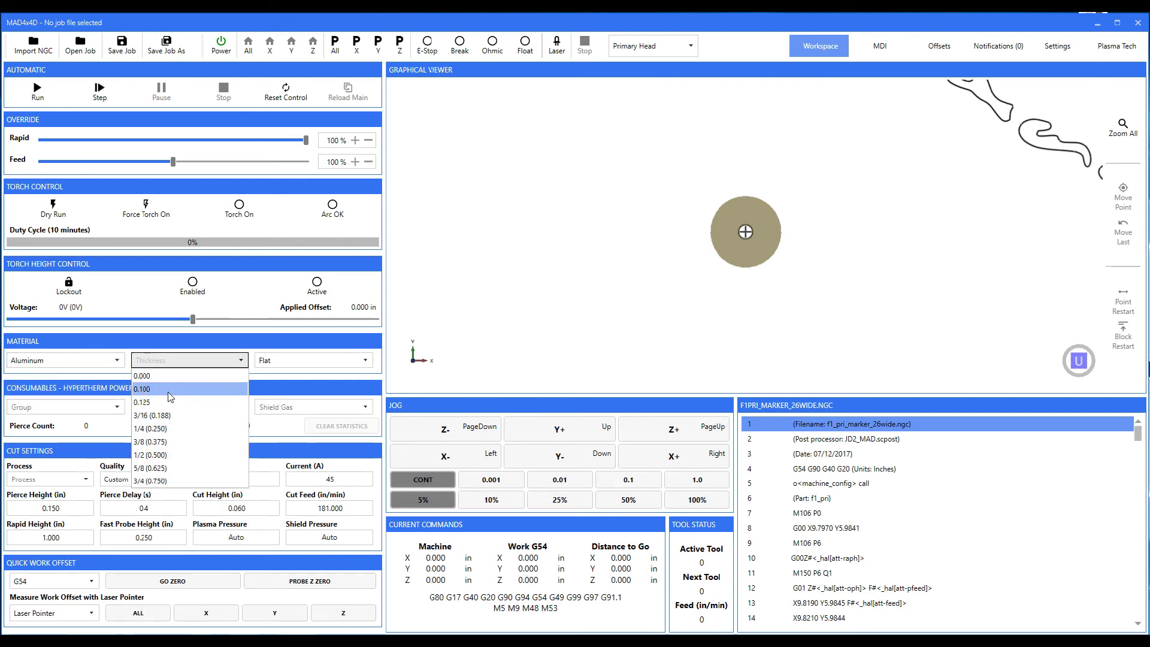
pyautogui.click(170, 392)
pyautogui.click(66, 407)
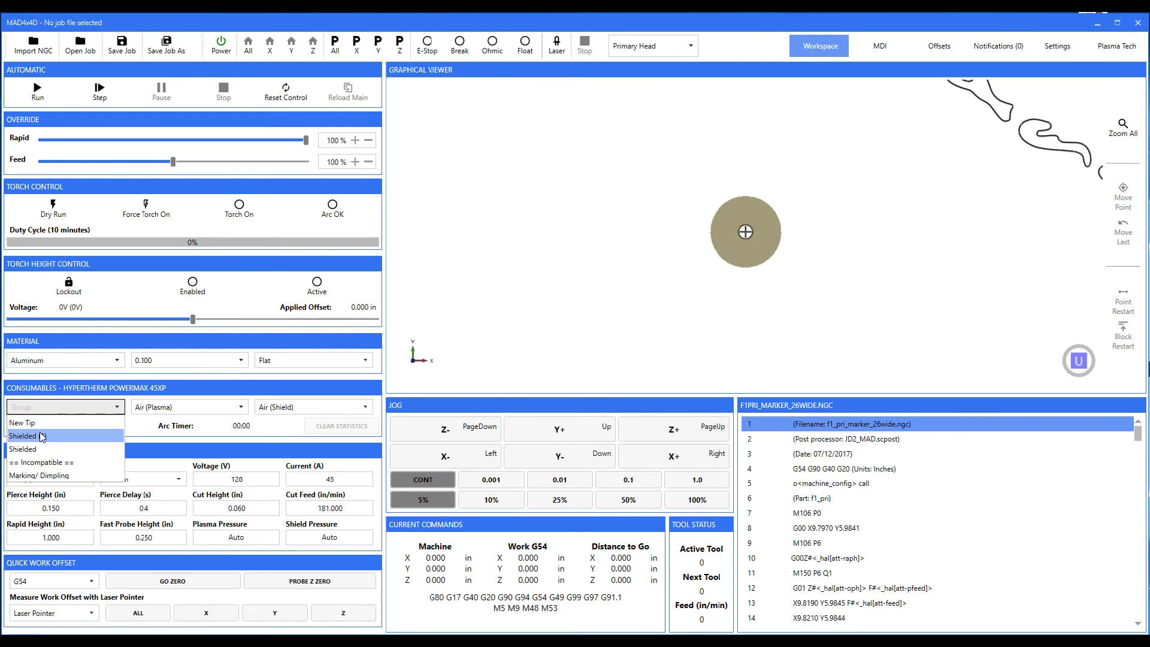
pyautogui.click(42, 437)
pyautogui.click(63, 407)
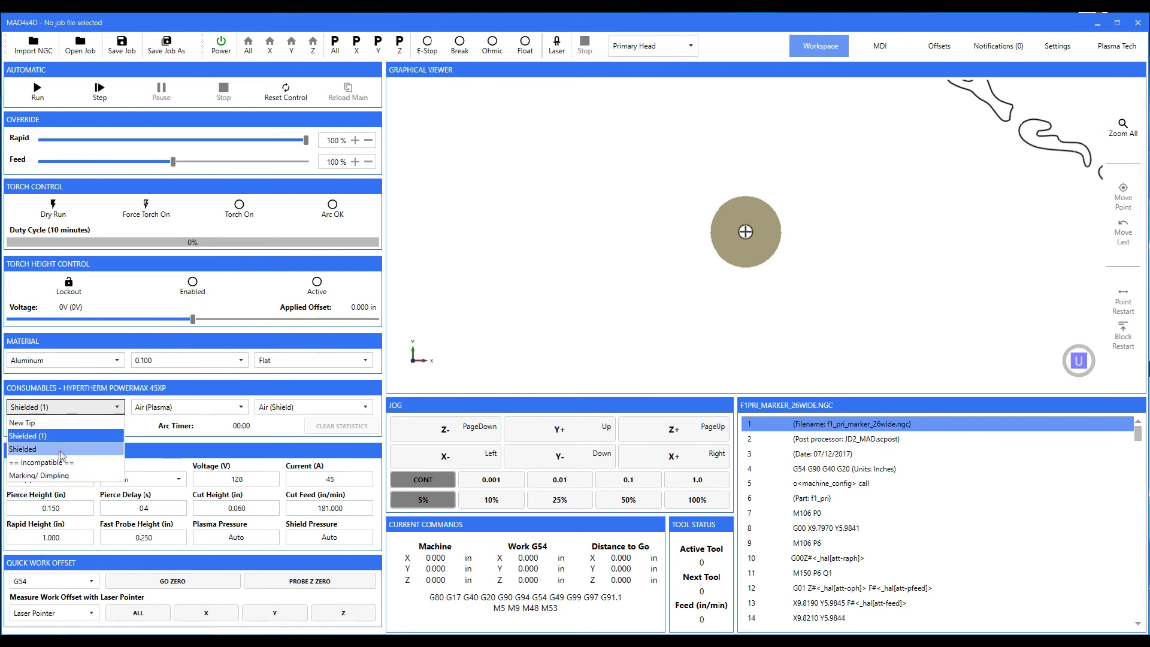
pyautogui.click(62, 450)
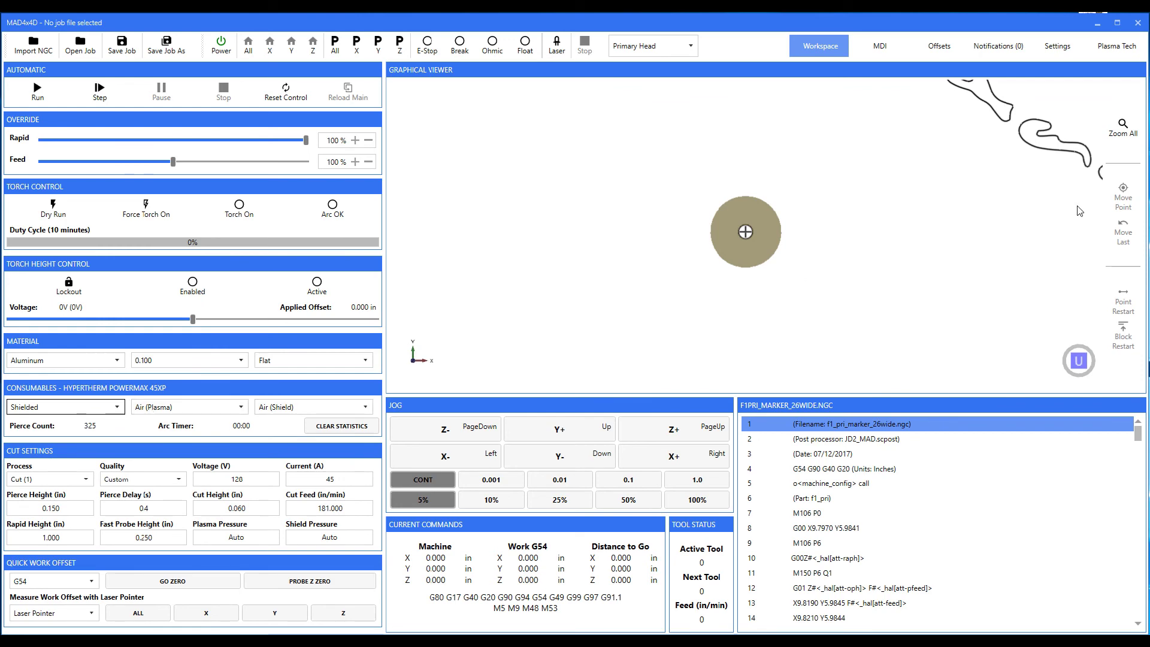
# Step: In Plasma Tech's alias table, delete the Shielded (1) and New Tip rows
pyautogui.click(1119, 49)
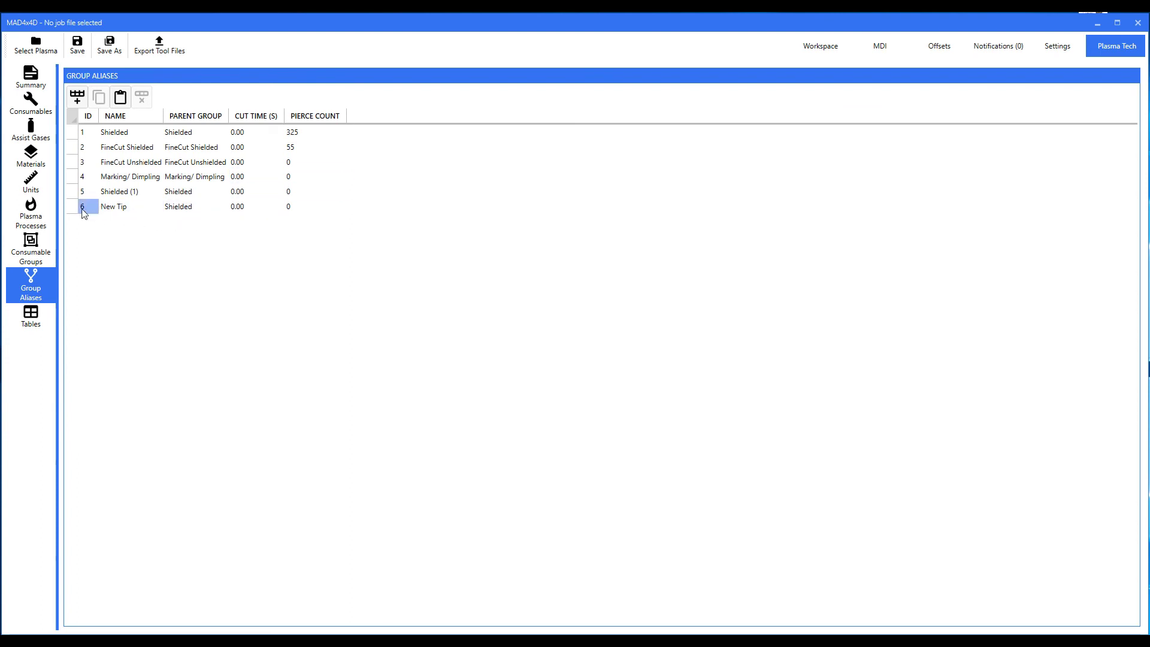
pyautogui.click(71, 193)
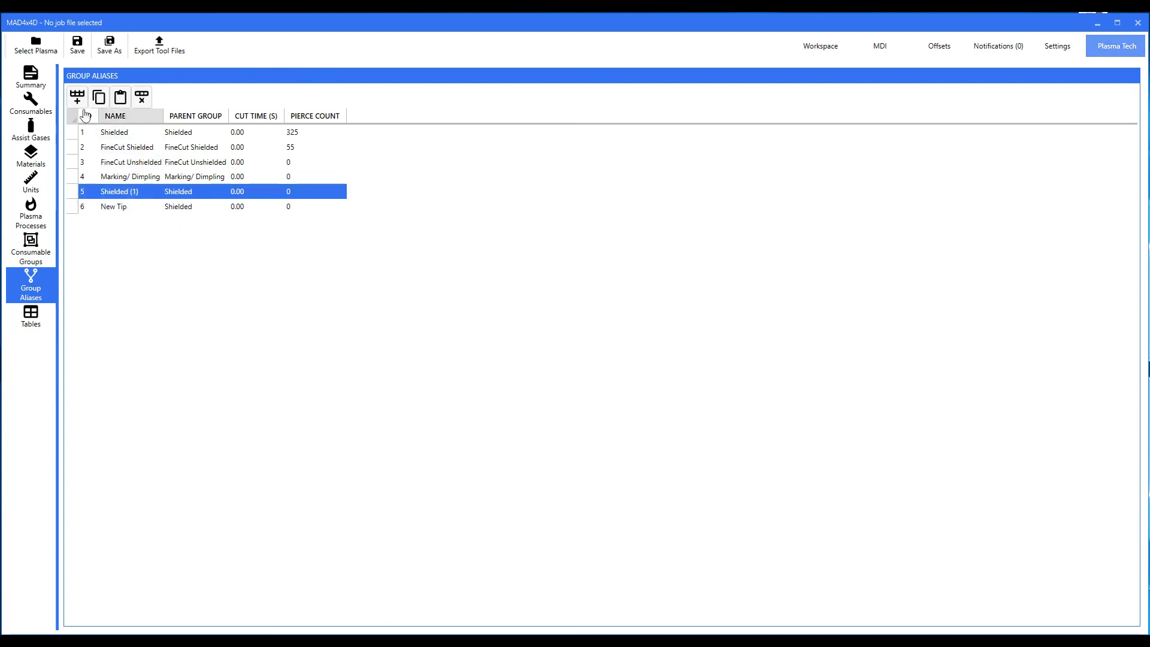
pyautogui.click(143, 99)
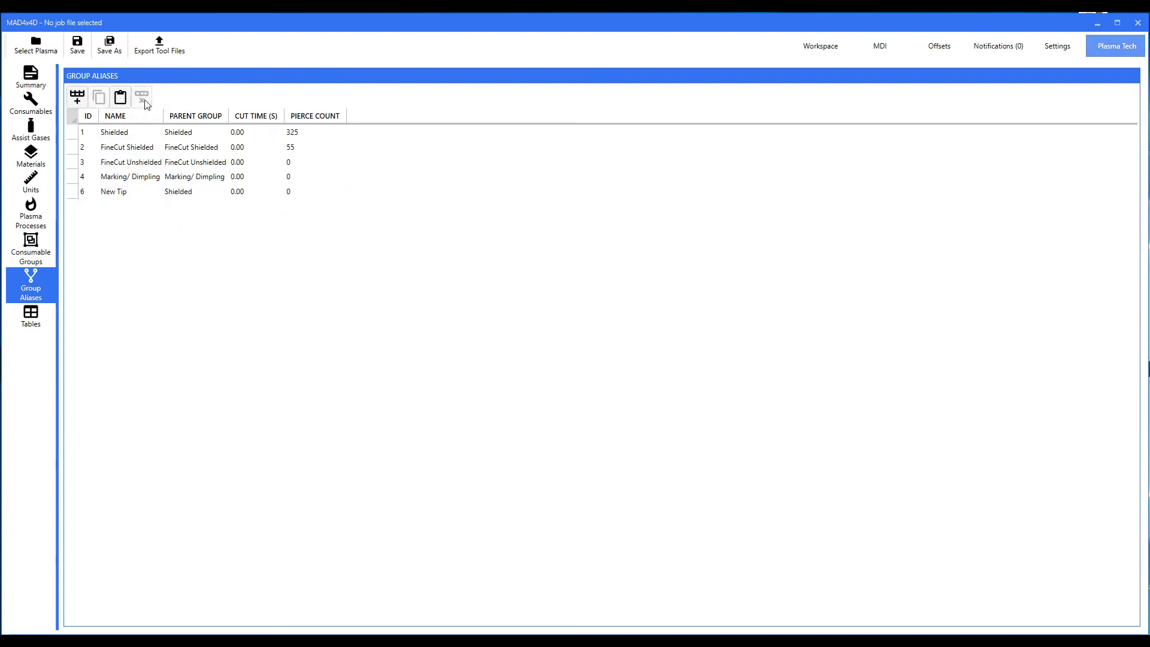
pyautogui.click(73, 192)
pyautogui.click(142, 98)
# Step: Select the Shielded row, check Consumable Groups, and return to Group Aliases
pyautogui.click(70, 132)
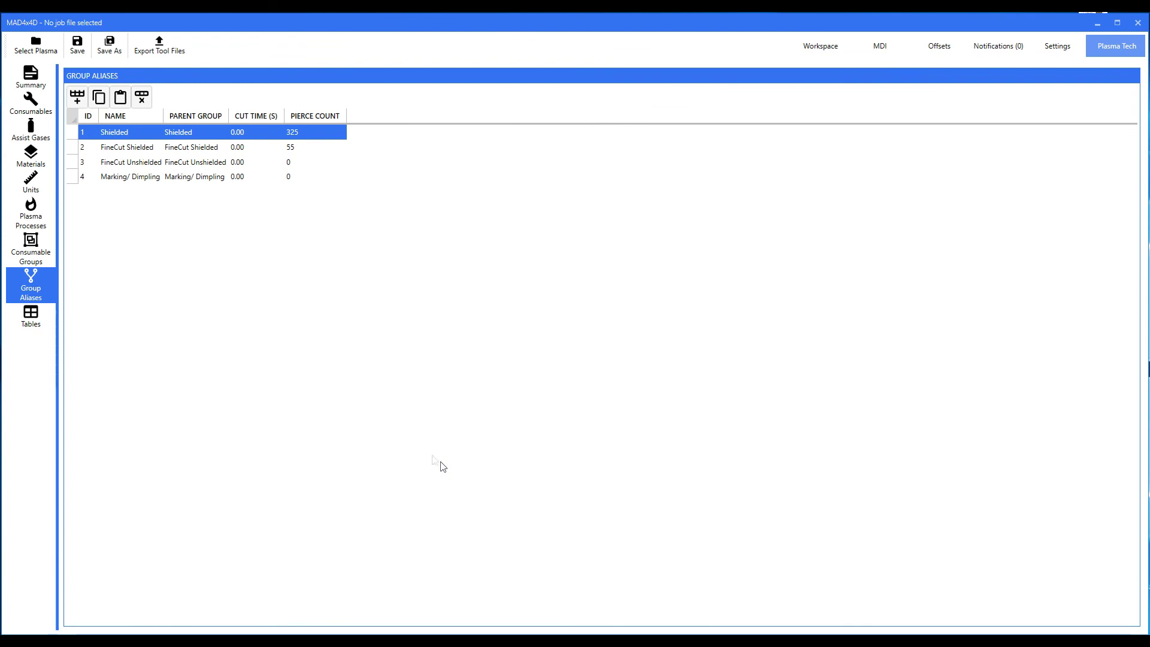
pyautogui.click(33, 246)
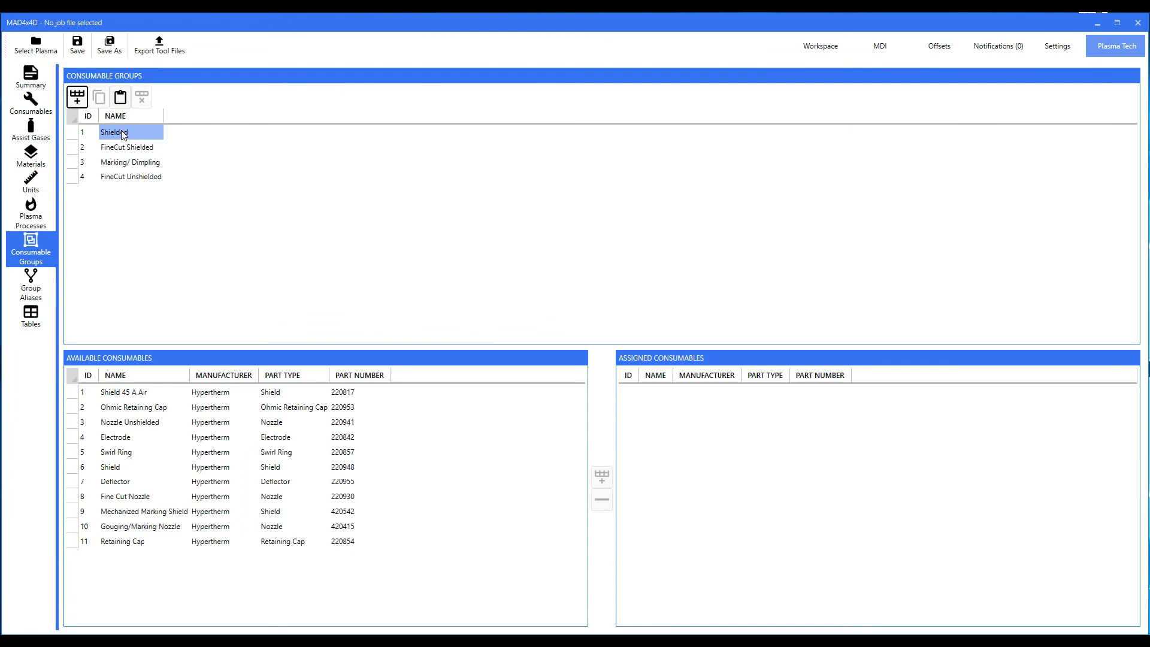
pyautogui.click(31, 285)
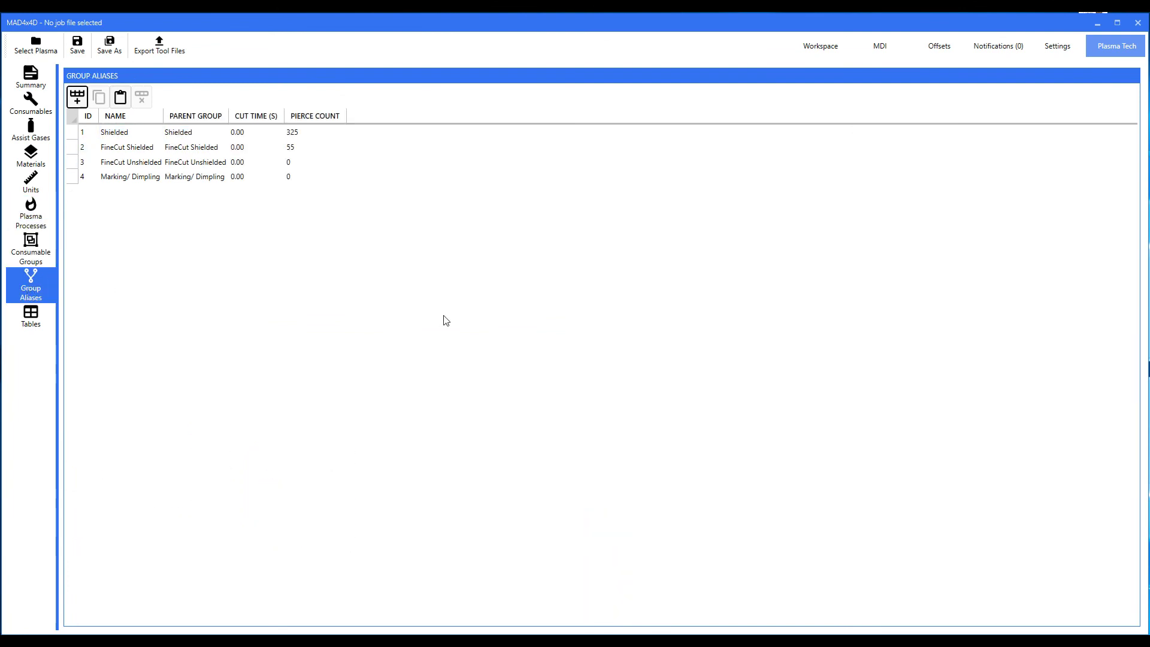